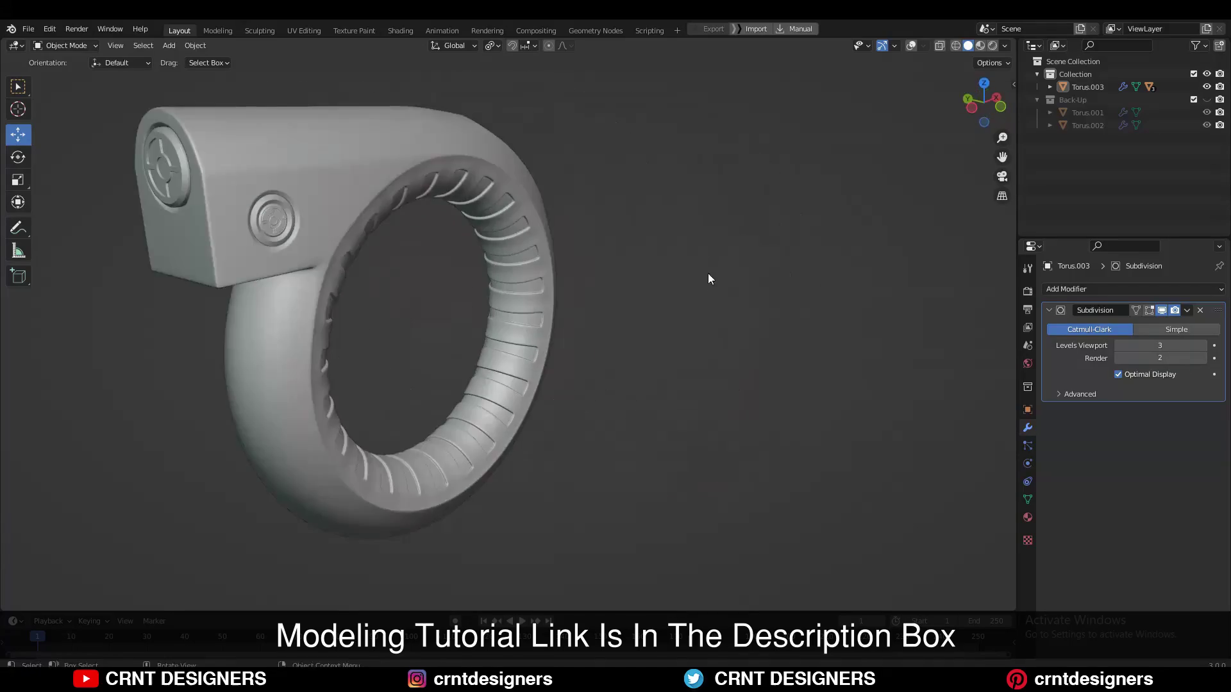
Step: Show the viewport overlays and examine the textured ring model from several sides
{"action": "middle_click_drag", "start_coordinate": [707, 273], "coordinate": [481, 295]}
{"action": "left_click", "coordinate": [911, 45]}
{"action": "mouse_move", "coordinate": [606, 277]}
{"action": "middle_mouse_down"}
{"action": "mouse_move", "coordinate": [549, 282]}
{"action": "mouse_move", "coordinate": [571, 301]}
{"action": "mouse_move", "coordinate": [423, 320]}
{"action": "mouse_move", "coordinate": [269, 314]}
{"action": "middle_mouse_up"}
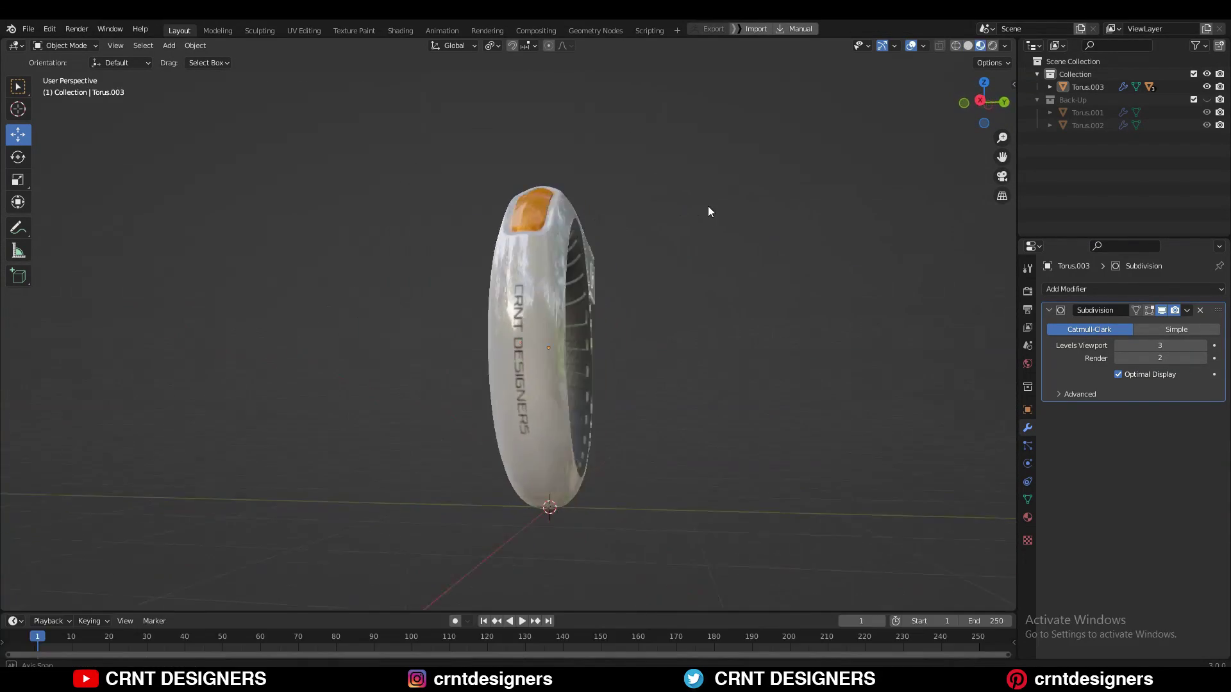
{"action": "mouse_move", "coordinate": [708, 206]}
{"action": "middle_mouse_down"}
{"action": "mouse_move", "coordinate": [626, 248]}
{"action": "mouse_move", "coordinate": [777, 272]}
{"action": "mouse_move", "coordinate": [632, 286]}
{"action": "mouse_move", "coordinate": [556, 220]}
{"action": "mouse_move", "coordinate": [557, 193]}
{"action": "middle_mouse_up"}
{"action": "left_click", "coordinate": [401, 30]}
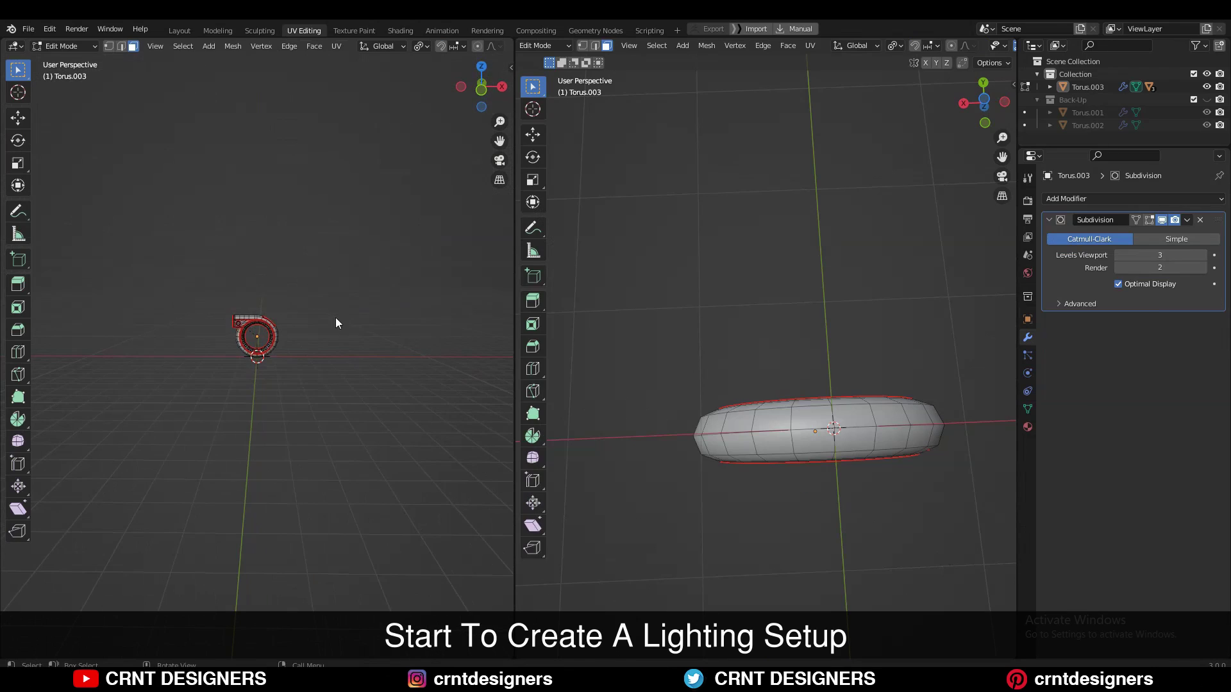
Step: Leave mesh editing and raise the ring model about 0.8 m along Z in the front view
{"action": "key", "text": "Tab"}
{"action": "left_click", "coordinate": [263, 272]}
{"action": "key", "text": "KP_1"}
{"action": "key", "text": "g"}
{"action": "key", "text": "z"}
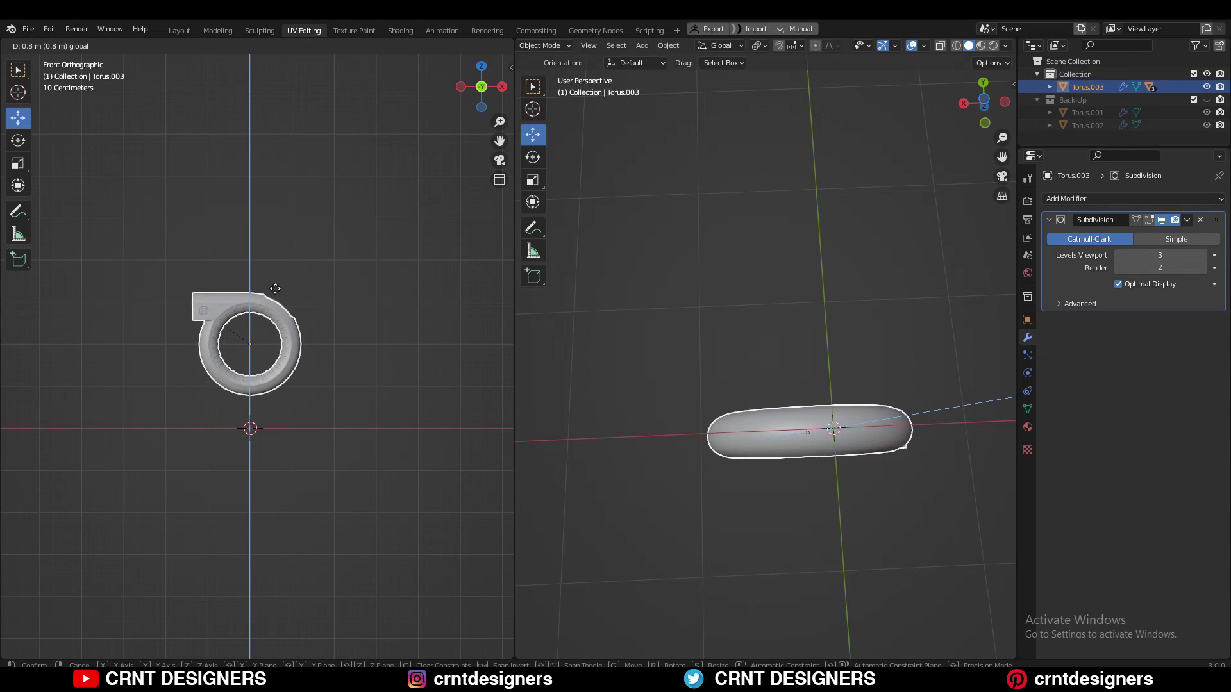
{"action": "left_click", "coordinate": [285, 372]}
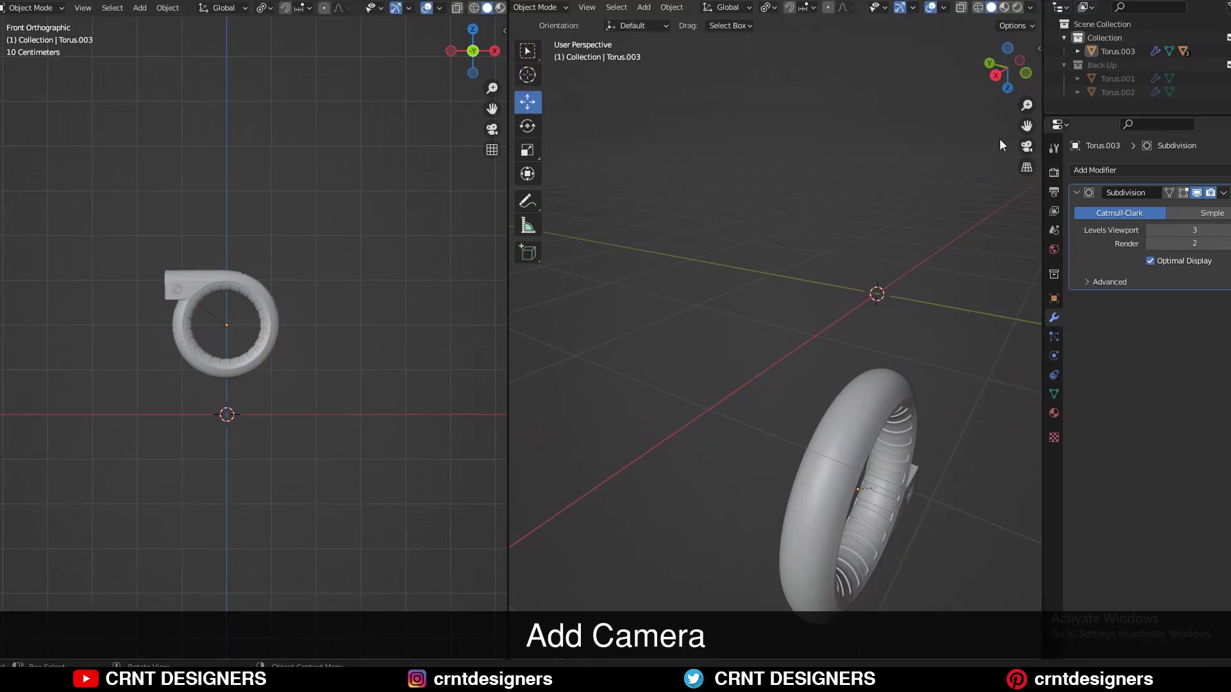
Step: Add a camera to the scene and align it to the front view of the ring
{"action": "key", "text": "KP_1"}
{"action": "scroll", "coordinate": [769, 417], "scroll_direction": "down", "scroll_amount": 3}
{"action": "key", "text": "shift+a"}
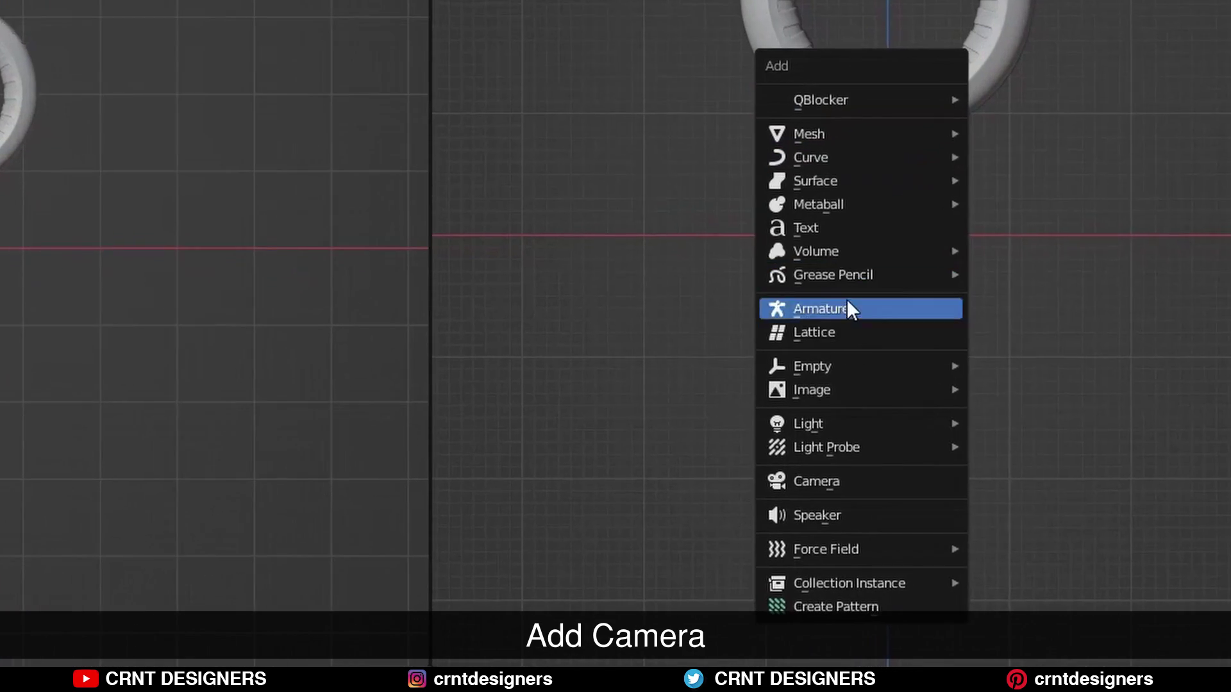
{"action": "left_click", "coordinate": [724, 555]}
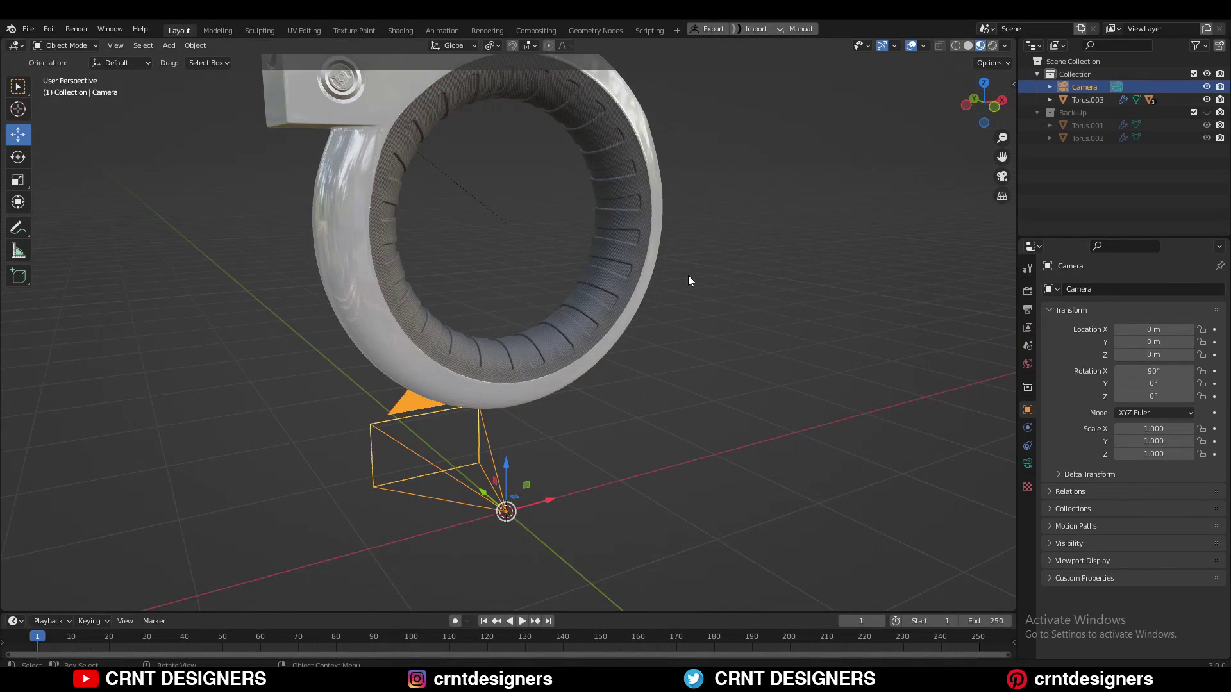
{"action": "scroll", "coordinate": [902, 145], "scroll_direction": "down", "scroll_amount": 5}
{"action": "key", "text": "KP_1"}
{"action": "left_click", "coordinate": [765, 304]}
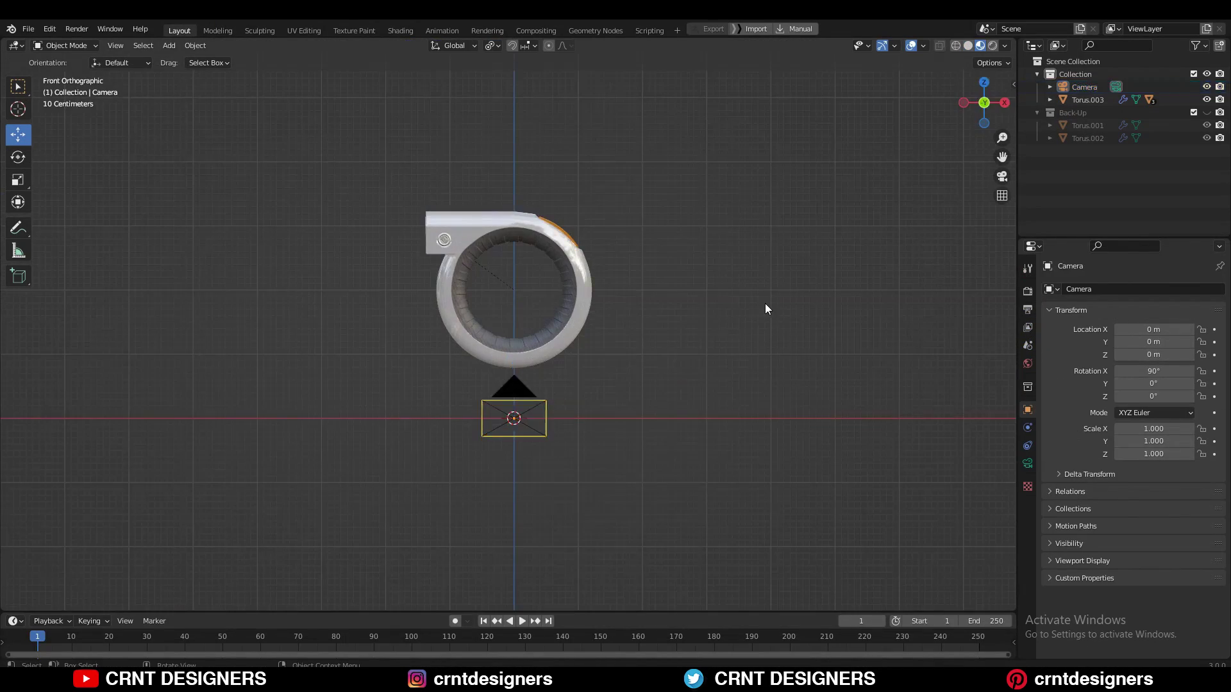
{"action": "key", "text": "ctrl+alt+KP_0"}
Step: Set the camera's X location to 0 m and raise its Z location to about 2.13 m
{"action": "left_click", "coordinate": [1027, 464]}
{"action": "left_click", "coordinate": [1027, 410]}
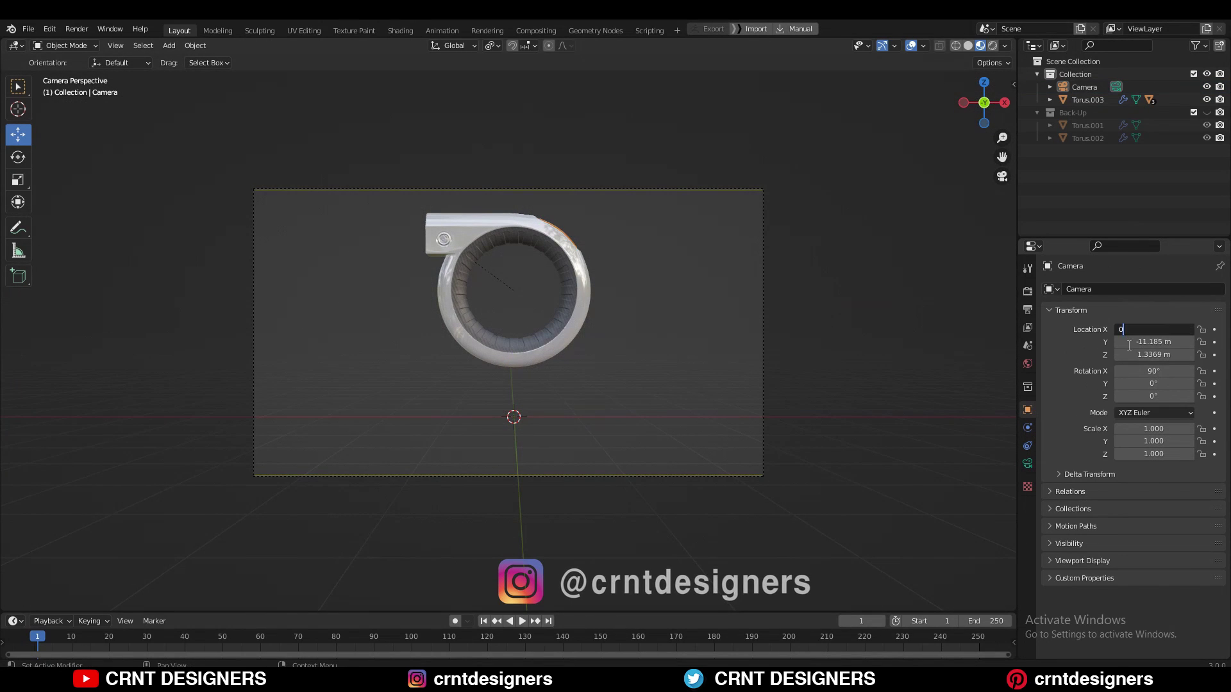
{"action": "key", "text": "Return"}
{"action": "left_click_drag", "start_coordinate": [1136, 356], "coordinate": [1186, 356]}
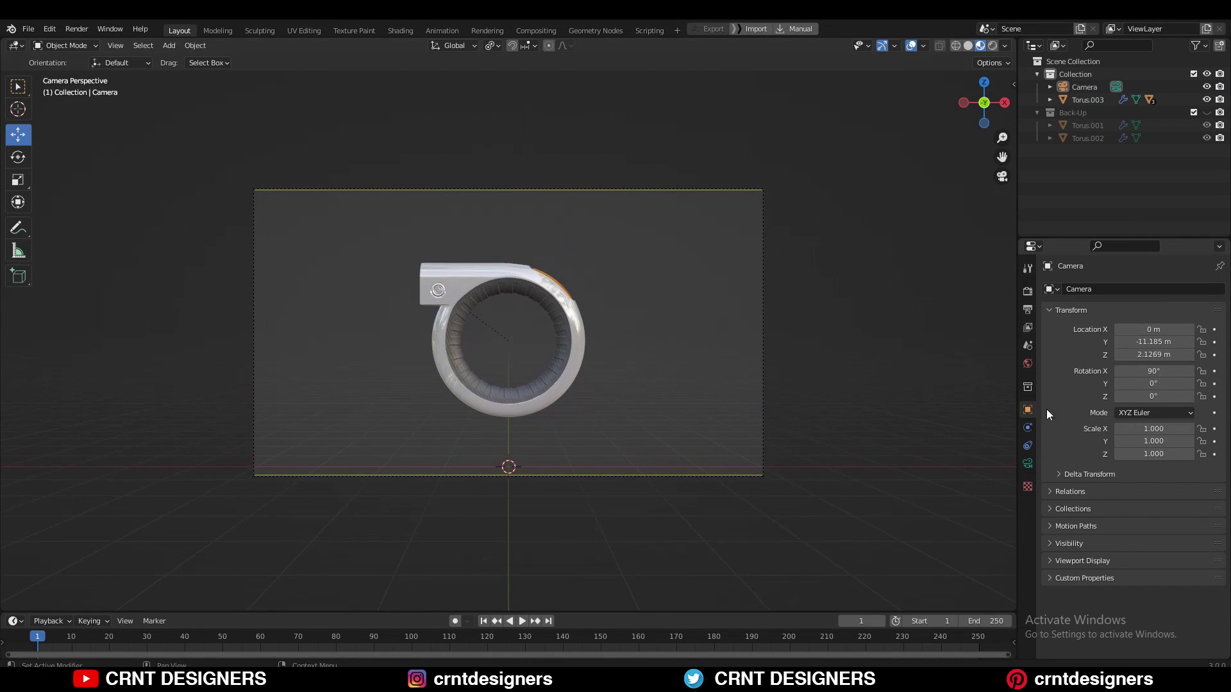
Step: Open the camera's viewport display settings with the passepartout option
{"action": "left_click", "coordinate": [1027, 463]}
{"action": "left_click", "coordinate": [1028, 365]}
{"action": "left_click", "coordinate": [1028, 463]}
{"action": "left_click", "coordinate": [1051, 521]}
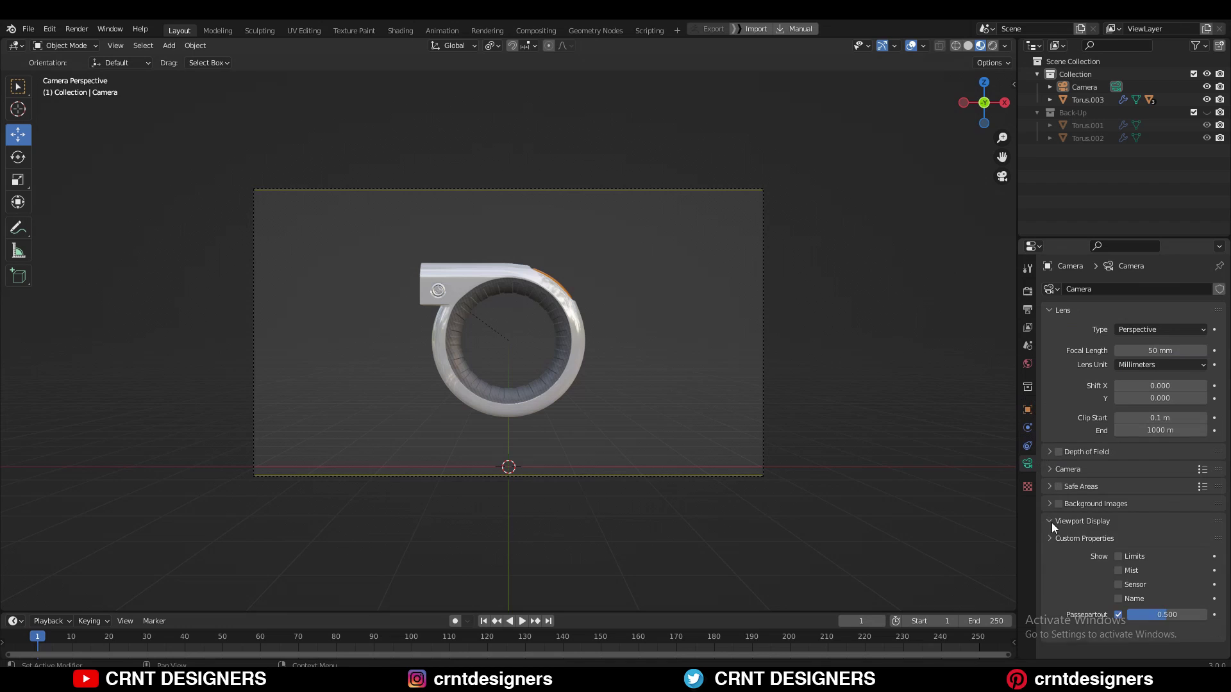
{"action": "left_click", "coordinate": [1072, 630]}
{"action": "scroll", "coordinate": [1083, 612], "scroll_direction": "down", "scroll_amount": 5}
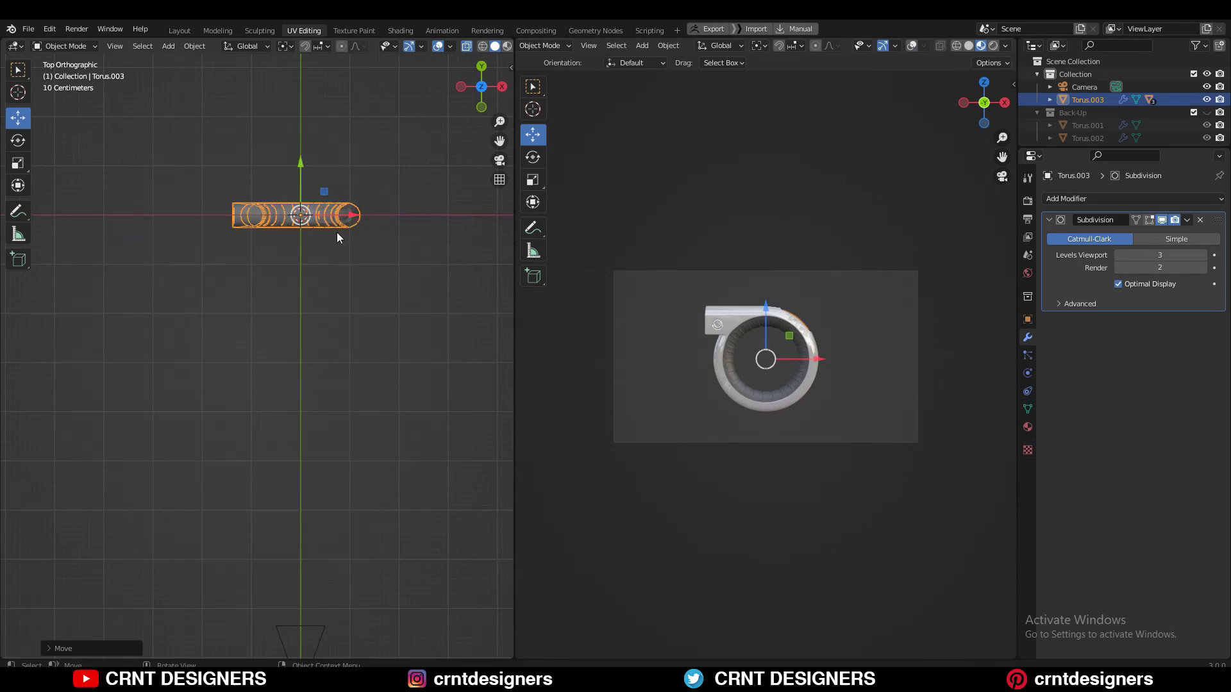
Step: Move the camera closer to the ring, to about Y -8 m and Z 1.99 m
{"action": "scroll", "coordinate": [336, 232], "scroll_direction": "down", "scroll_amount": 3}
{"action": "left_click", "coordinate": [275, 495]}
{"action": "key", "text": "g"}
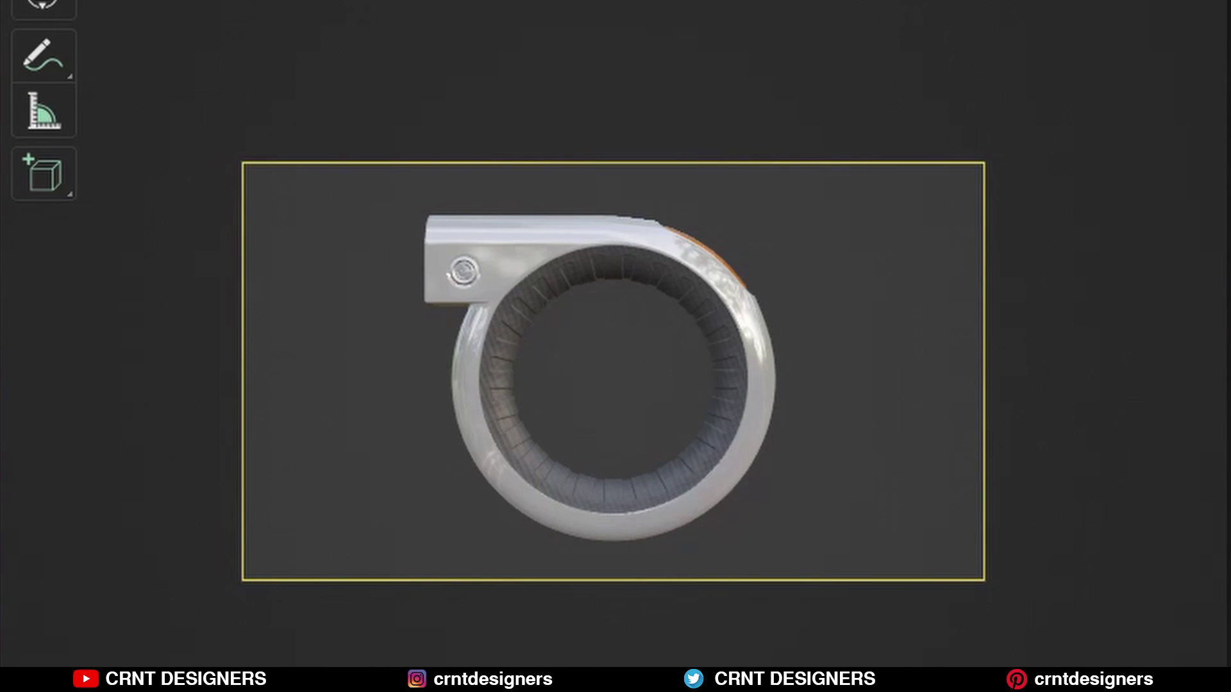
{"action": "left_click_drag", "start_coordinate": [211, 351], "coordinate": [197, 352]}
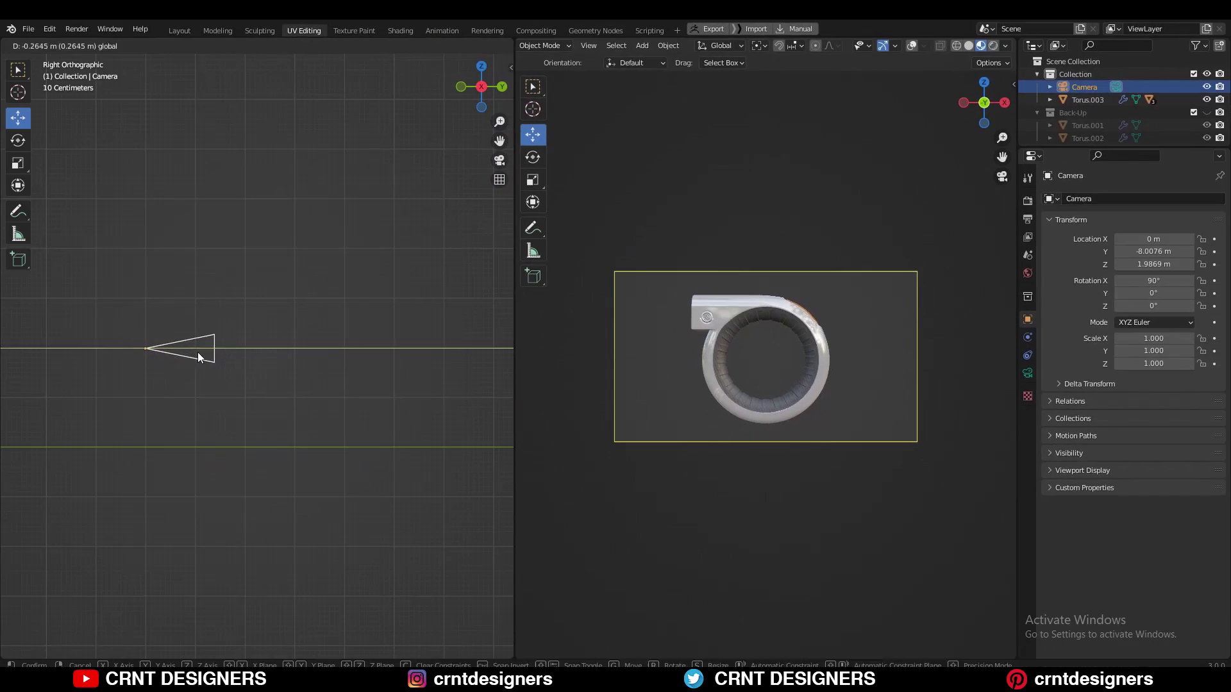
Step: Show the camera view in rendered shading and set the render engine to Cycles
{"action": "left_click", "coordinate": [993, 47]}
{"action": "mouse_move", "coordinate": [314, 308]}
{"action": "middle_mouse_down"}
{"action": "mouse_move", "coordinate": [359, 327]}
{"action": "mouse_move", "coordinate": [360, 357]}
{"action": "middle_mouse_up"}
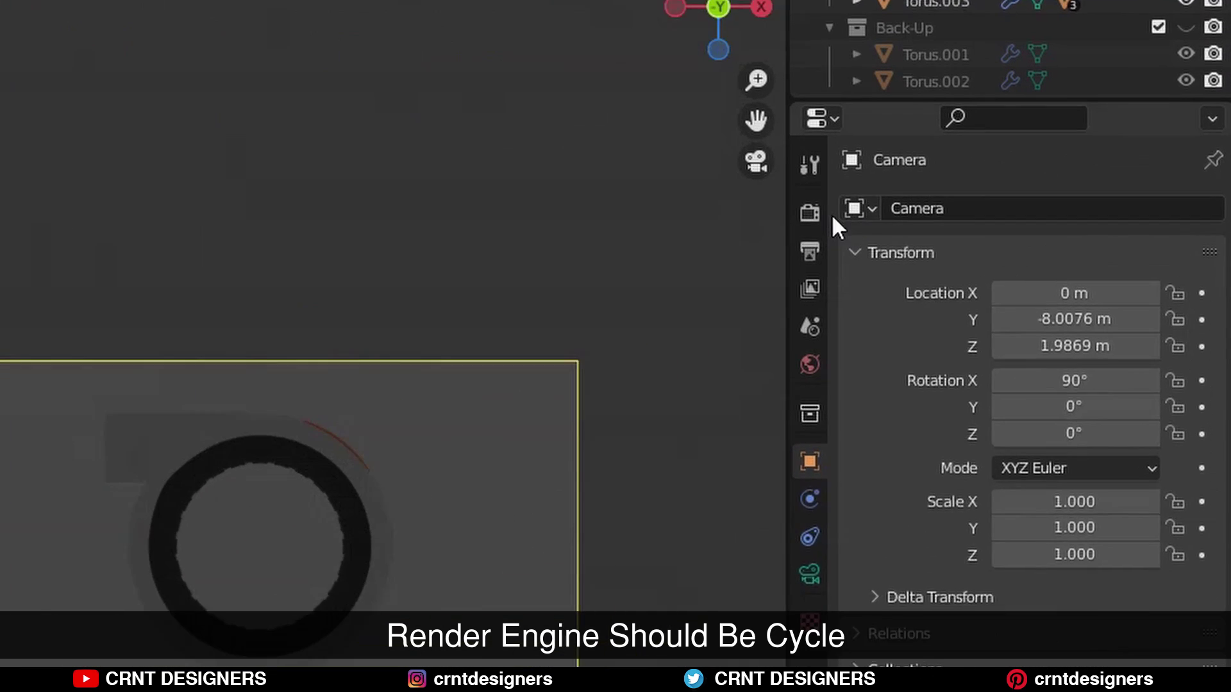
{"action": "left_click", "coordinate": [809, 212]}
{"action": "left_click", "coordinate": [1052, 208]}
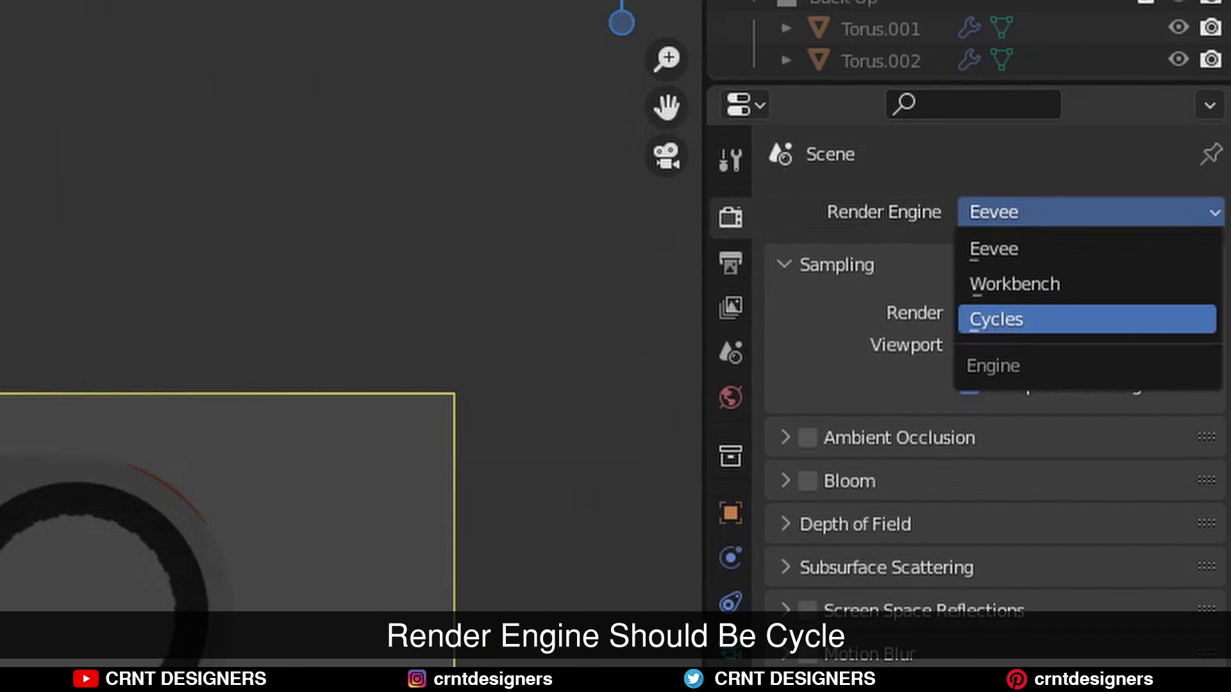
{"action": "left_click", "coordinate": [1087, 320]}
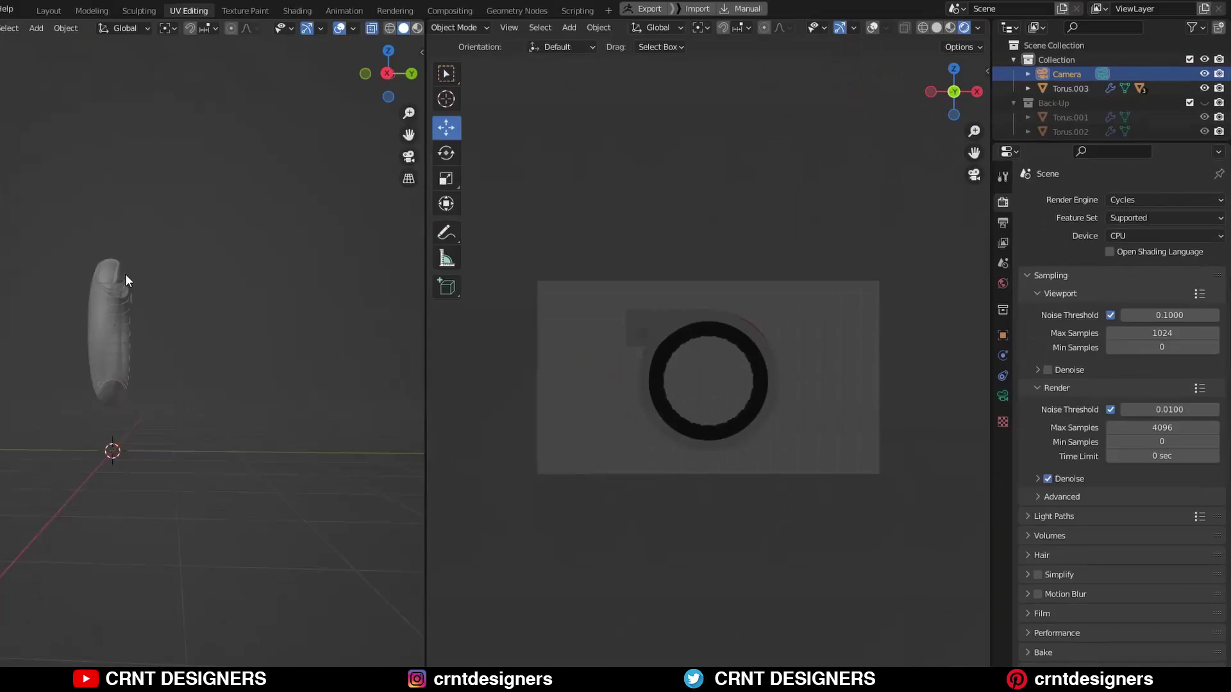
Step: Add a mesh plane and rotate it 90° about X so it stands upright
{"action": "key", "text": "shift+a"}
{"action": "mouse_move", "coordinate": [235, 89]}
{"action": "left_click", "coordinate": [314, 108]}
{"action": "left_click", "coordinate": [480, 87]}
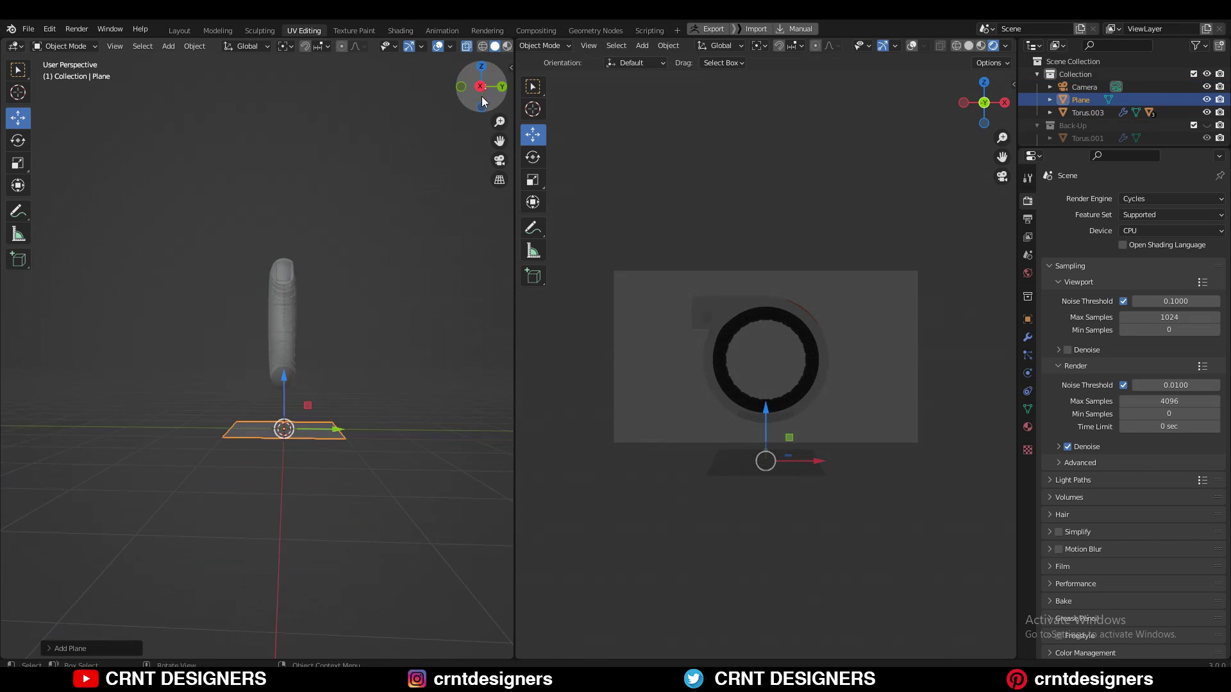
{"action": "left_click", "coordinate": [480, 87]}
{"action": "scroll", "coordinate": [437, 172], "scroll_direction": "down", "scroll_amount": 1}
{"action": "left_click", "coordinate": [484, 88]}
{"action": "middle_click_drag", "start_coordinate": [388, 294], "coordinate": [435, 235], "text": "shift"}
{"action": "key", "text": "r"}
{"action": "left_click", "coordinate": [313, 157]}
Step: Place the upright plane behind the ring at Y 3 m and Z 2 m and scale it to about 5
{"action": "left_click_drag", "start_coordinate": [380, 350], "coordinate": [487, 350]}
{"action": "key", "text": "s"}
{"action": "left_click", "coordinate": [215, 516]}
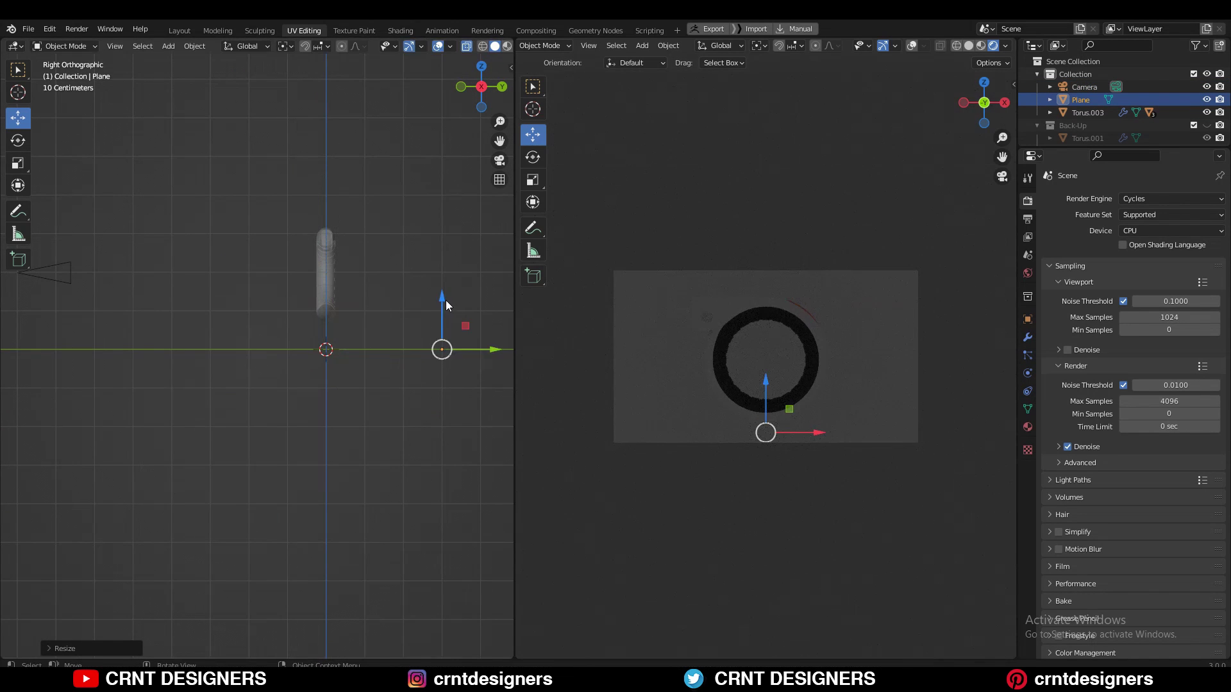
{"action": "left_click_drag", "start_coordinate": [444, 300], "coordinate": [444, 223]}
{"action": "left_click", "coordinate": [461, 88]}
{"action": "scroll", "coordinate": [464, 173], "scroll_direction": "down", "scroll_amount": 4}
{"action": "key", "text": "s"}
{"action": "left_click", "coordinate": [367, 303]}
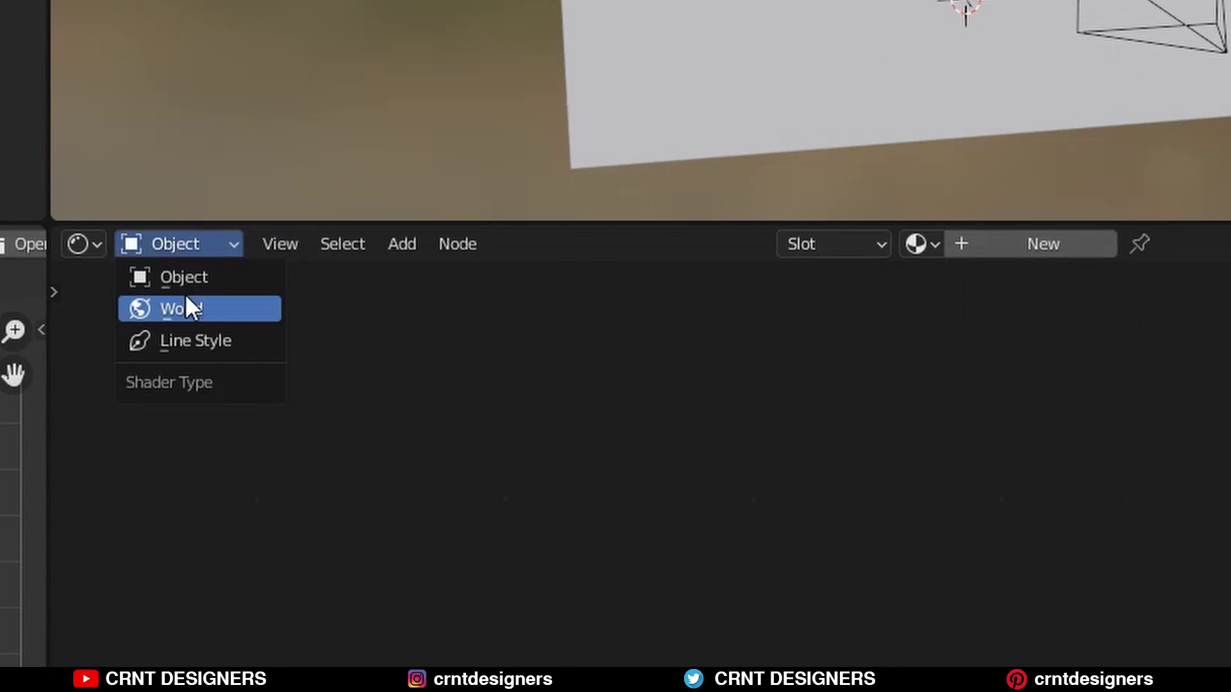
Step: Switch the shader editor to the World nodes and add an Environment Texture node
{"action": "left_click", "coordinate": [186, 300]}
{"action": "scroll", "coordinate": [641, 391], "scroll_direction": "up", "scroll_amount": 6}
{"action": "key", "text": "shift+a"}
{"action": "mouse_move", "coordinate": [348, 578]}
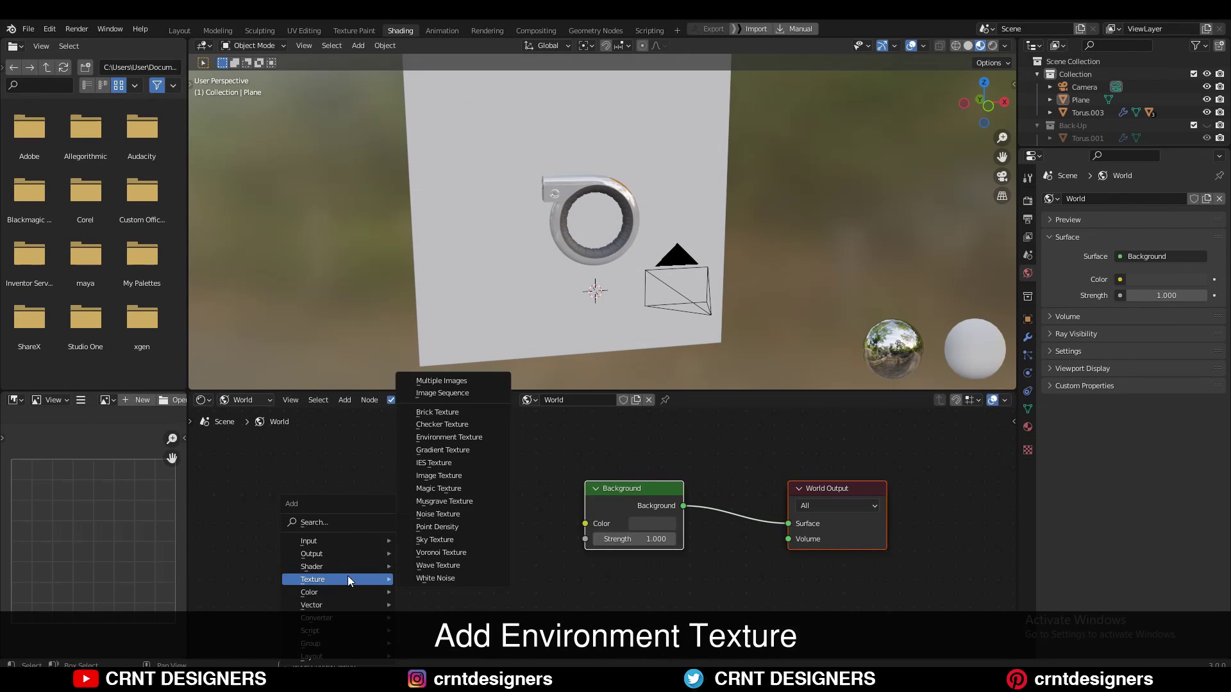
{"action": "left_click", "coordinate": [442, 438]}
{"action": "left_click", "coordinate": [397, 476]}
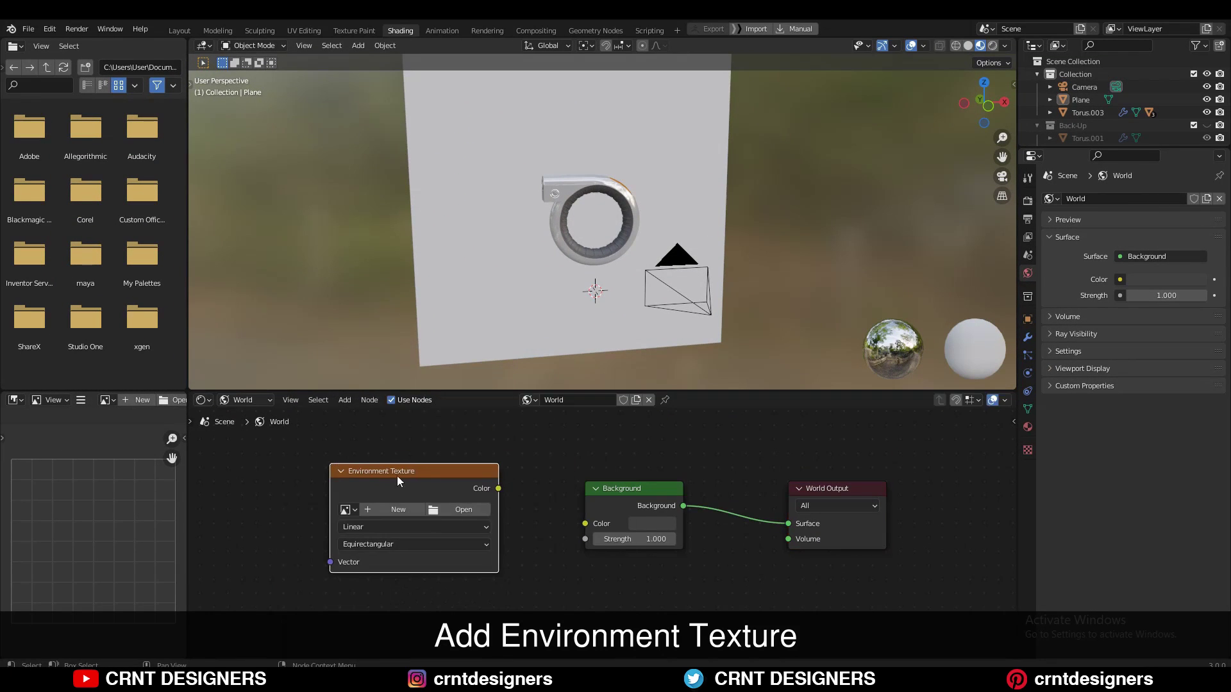
Step: Load the HDRI image artist_workshop_4k.hdr into the Environment Texture node
{"action": "left_click", "coordinate": [459, 523]}
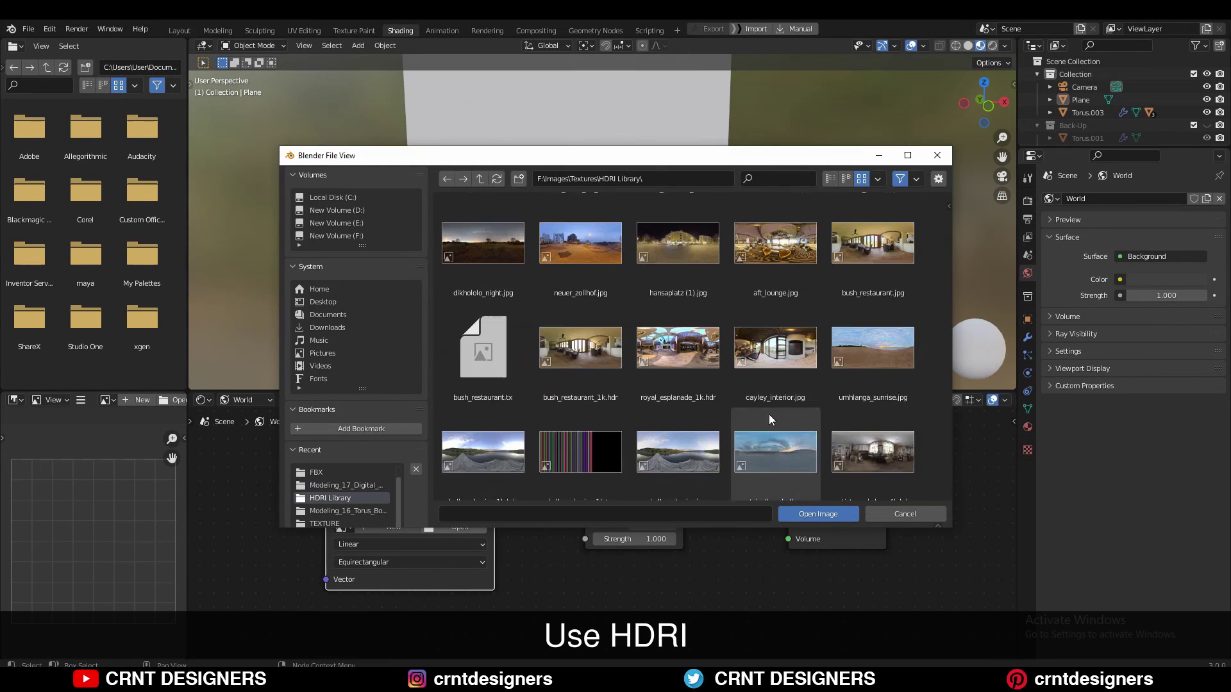
{"action": "scroll", "coordinate": [769, 416], "scroll_direction": "down", "scroll_amount": 1}
{"action": "left_click", "coordinate": [868, 442]}
{"action": "left_click", "coordinate": [828, 513]}
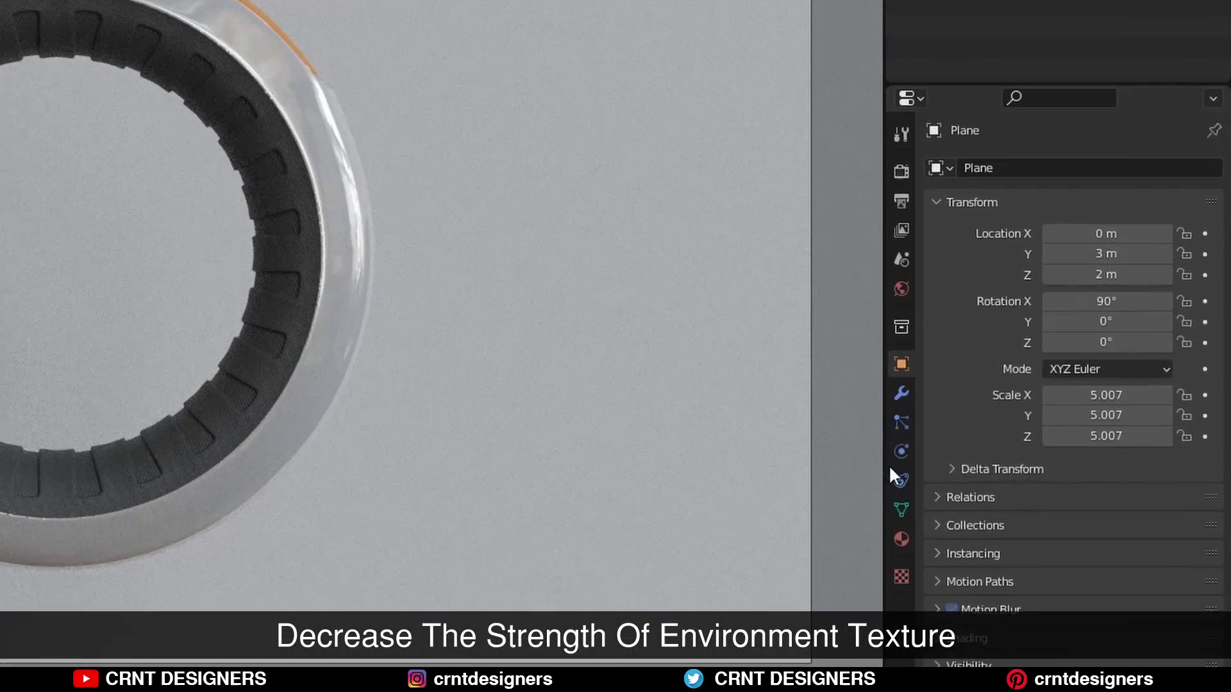
Step: Set the world environment's strength to 0
{"action": "left_click", "coordinate": [901, 539]}
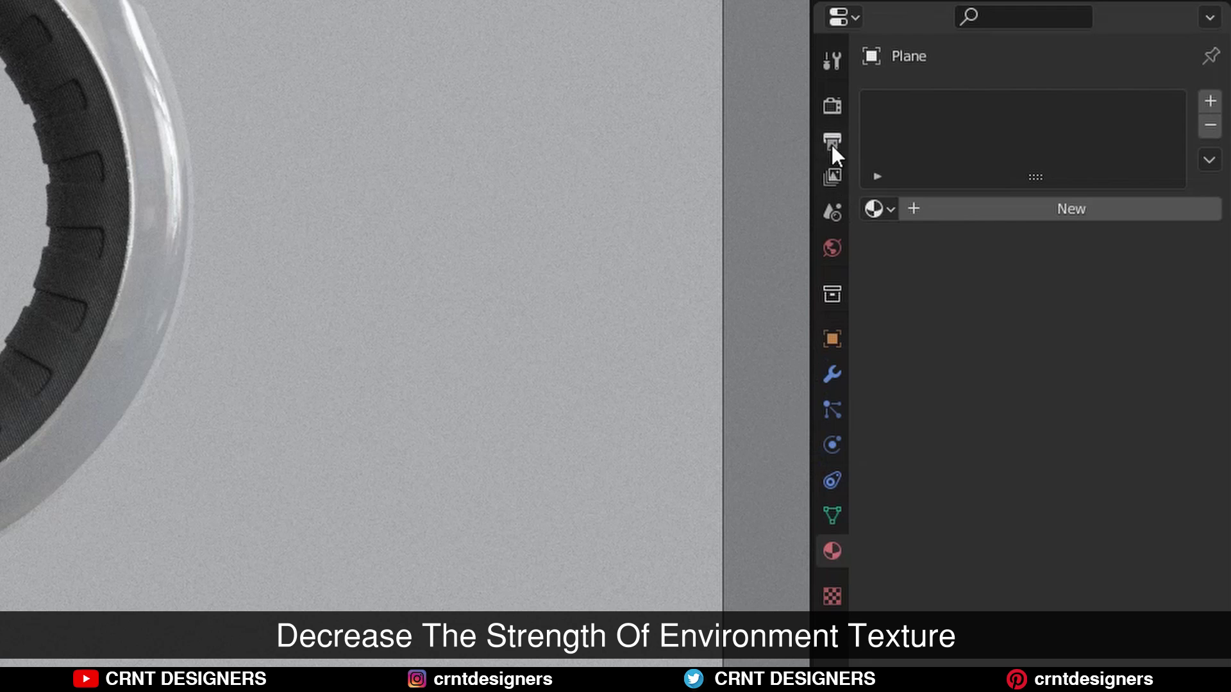
{"action": "left_click", "coordinate": [832, 248]}
{"action": "left_click_drag", "start_coordinate": [1095, 291], "coordinate": [1030, 291]}
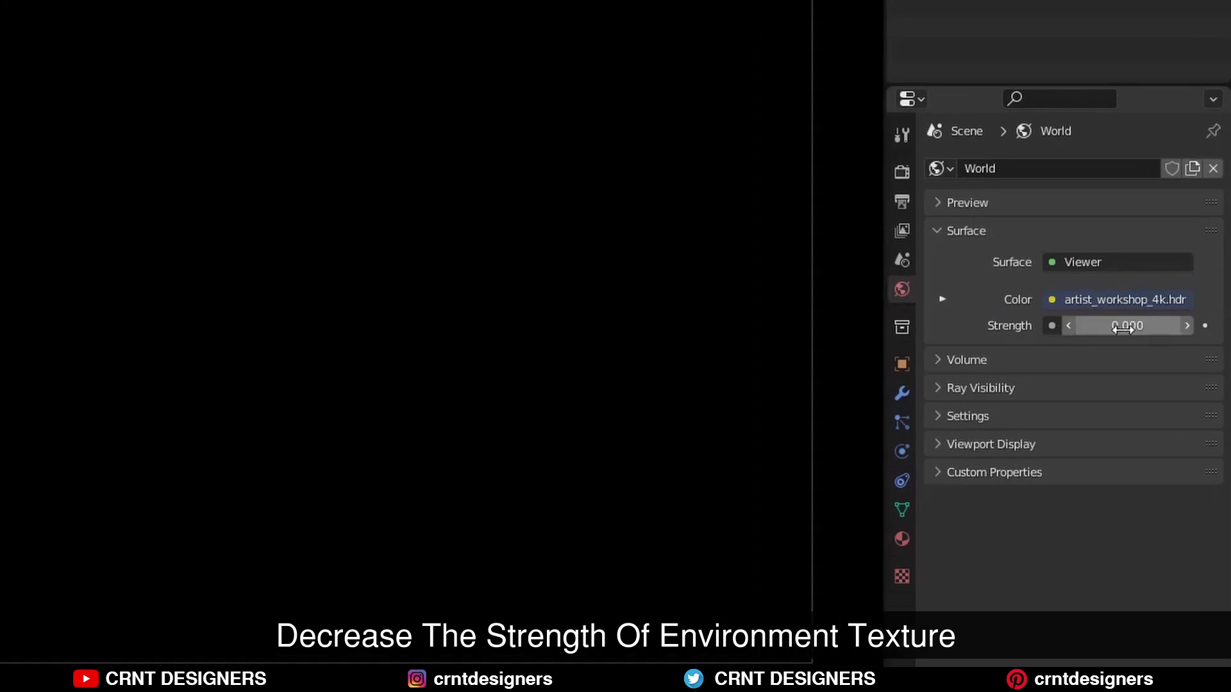
{"action": "left_click", "coordinate": [408, 31]}
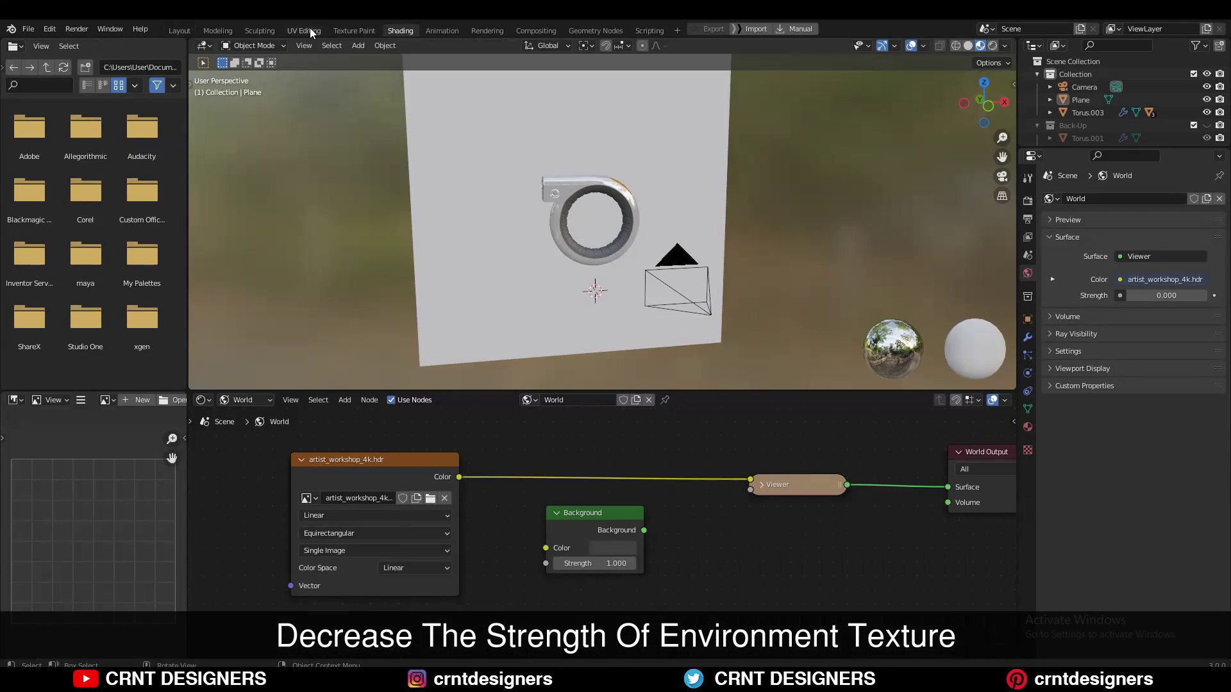
Step: Add an area light in the UV Editing workspace and raise it along Z to just above the ring
{"action": "left_click", "coordinate": [307, 31]}
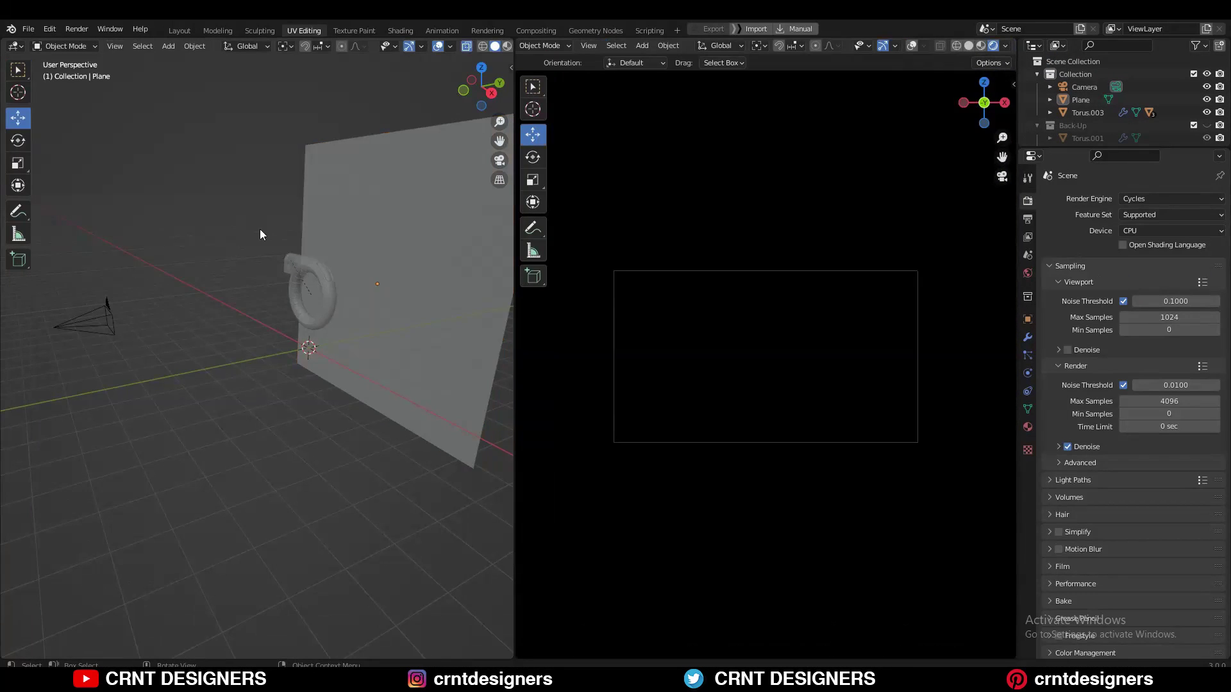
{"action": "key", "text": "KP_1"}
{"action": "key", "text": "shift+a"}
{"action": "left_click", "coordinate": [343, 444]}
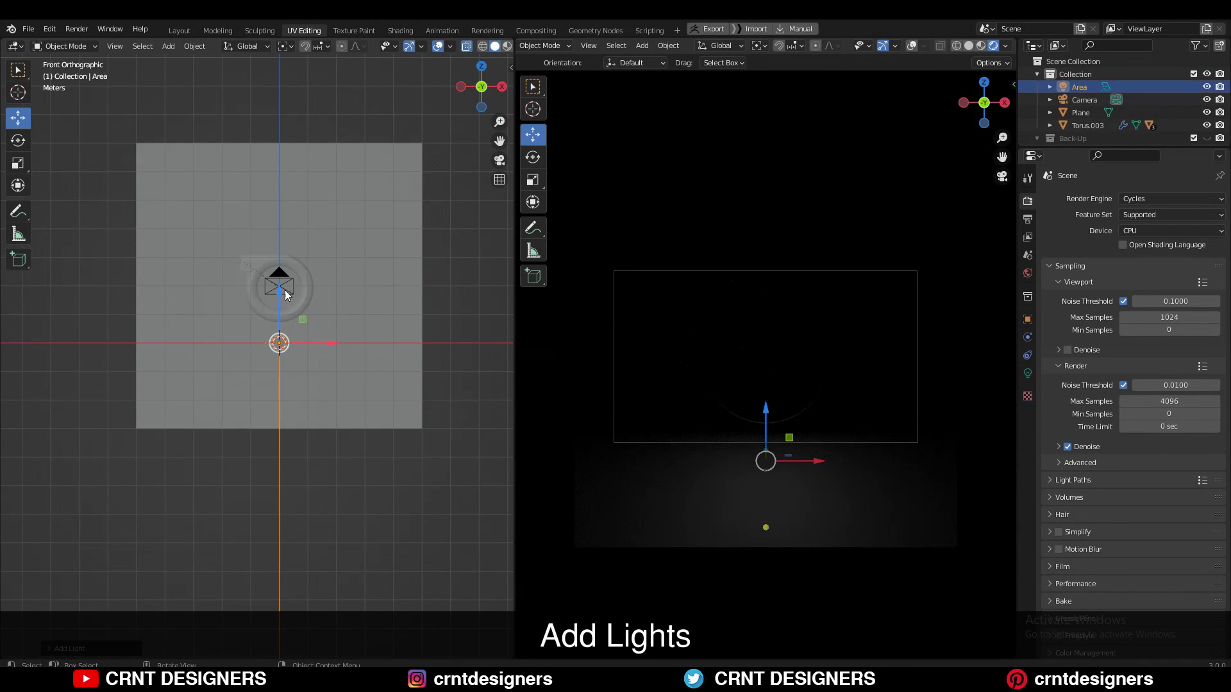
{"action": "left_click_drag", "start_coordinate": [281, 291], "coordinate": [281, 199]}
Step: Scale the area light along X so it spans wider than the ring
{"action": "scroll", "coordinate": [340, 205], "scroll_direction": "up", "scroll_amount": 2}
{"action": "middle_click_drag", "start_coordinate": [342, 205], "coordinate": [328, 302], "text": "shift"}
{"action": "scroll", "coordinate": [333, 295], "scroll_direction": "up", "scroll_amount": 6}
{"action": "key", "text": "s"}
{"action": "key", "text": "x"}
{"action": "left_click", "coordinate": [497, 232]}
{"action": "scroll", "coordinate": [410, 199], "scroll_direction": "down", "scroll_amount": 3}
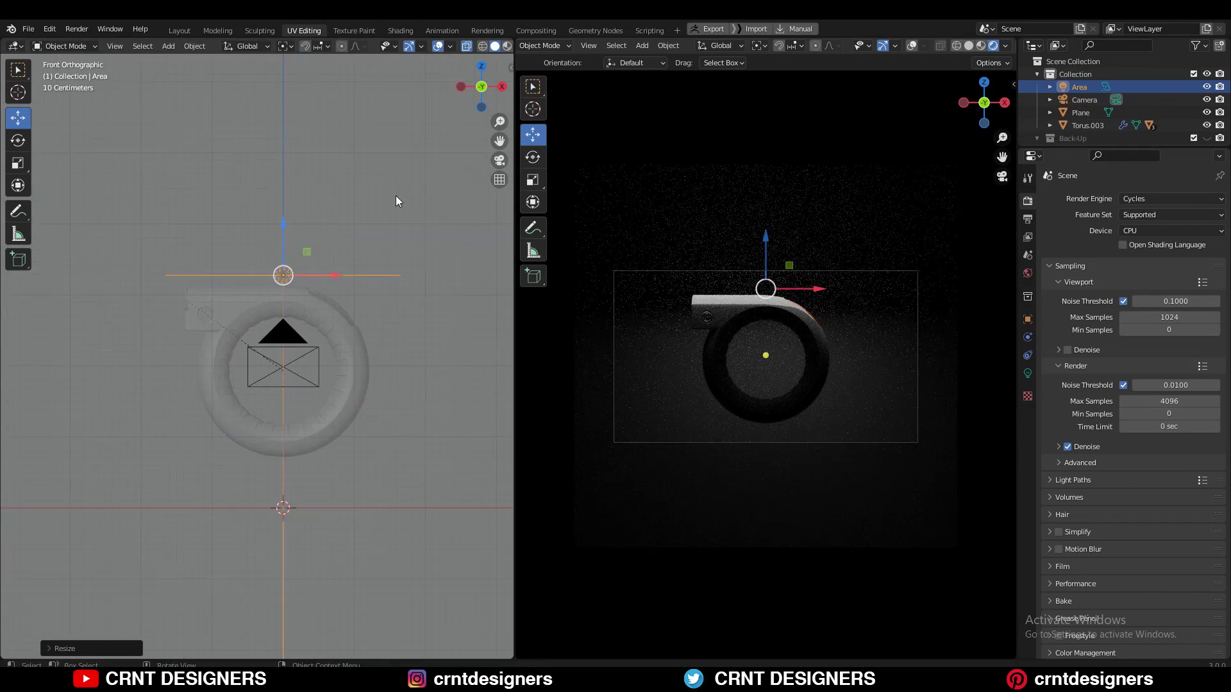
Step: Narrow the area light along Y in the top view, closer to the ring's thickness
{"action": "middle_click_drag", "start_coordinate": [395, 195], "coordinate": [387, 205], "text": "shift"}
{"action": "scroll", "coordinate": [577, 244], "scroll_direction": "up", "scroll_amount": 4}
{"action": "middle_click_drag", "start_coordinate": [268, 249], "coordinate": [204, 364]}
{"action": "scroll", "coordinate": [204, 364], "scroll_direction": "down", "scroll_amount": 3}
{"action": "key", "text": "KP_7"}
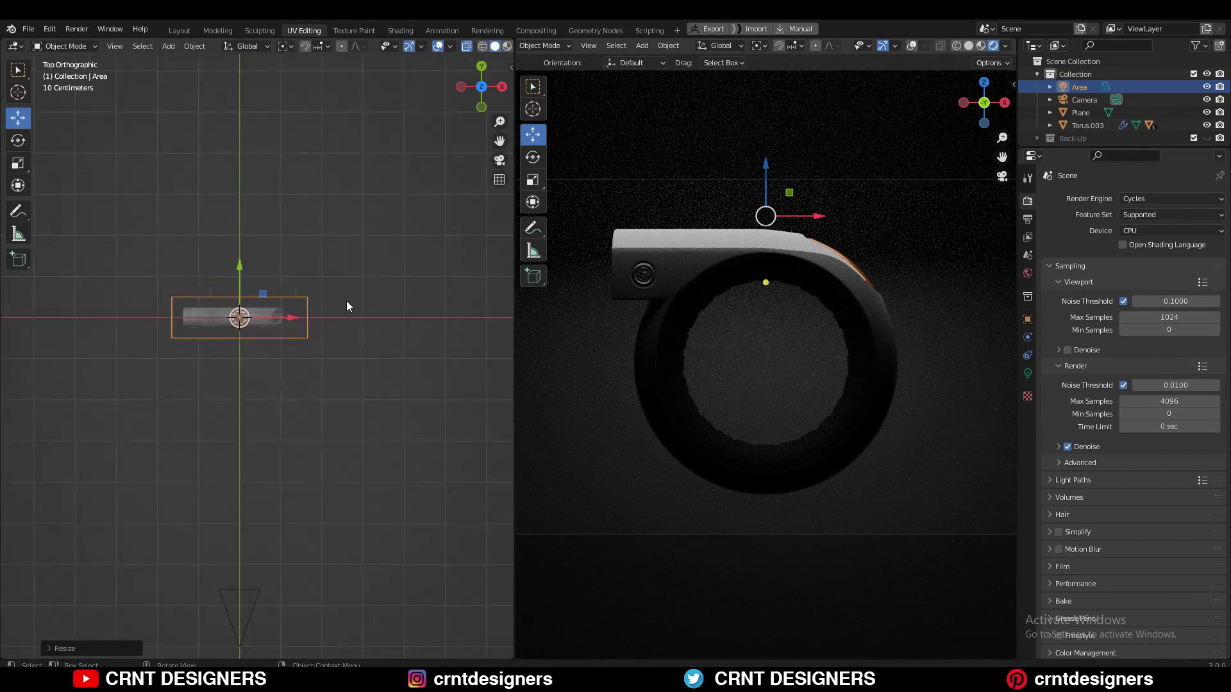
{"action": "scroll", "coordinate": [347, 282], "scroll_direction": "up", "scroll_amount": 3}
{"action": "key", "text": "s"}
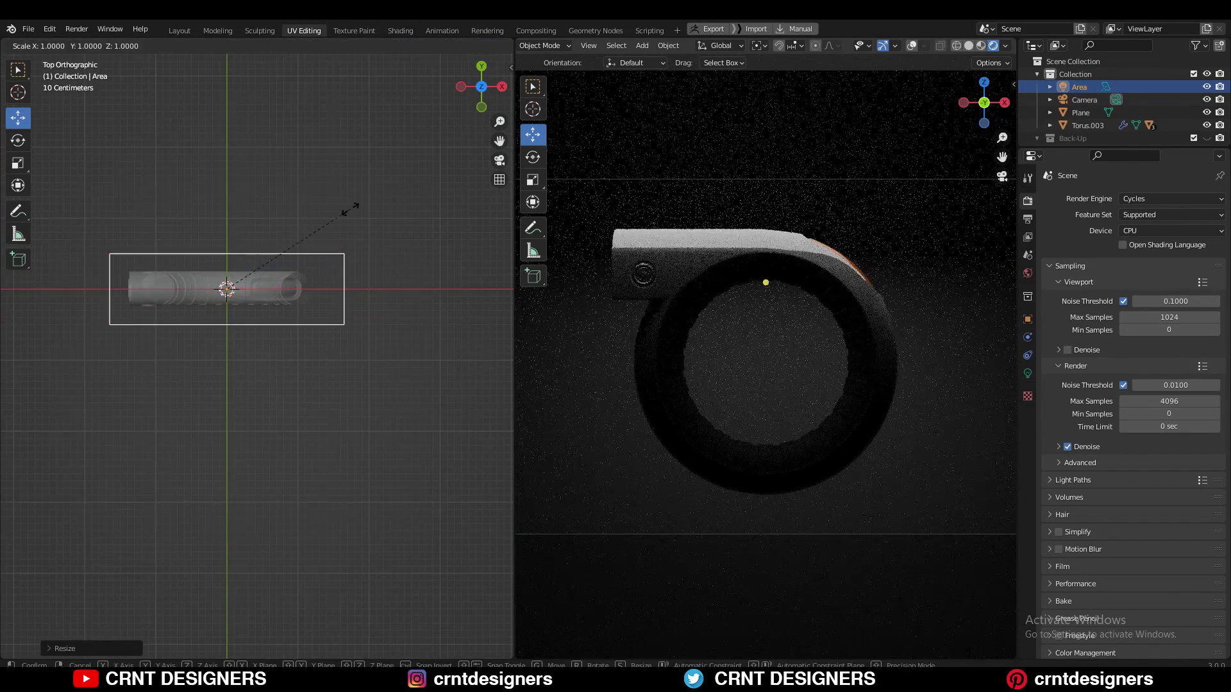
{"action": "key", "text": "y"}
{"action": "left_click", "coordinate": [339, 285]}
Step: Widen the area light slightly along X and save the file
{"action": "key", "text": "s"}
{"action": "key", "text": "x"}
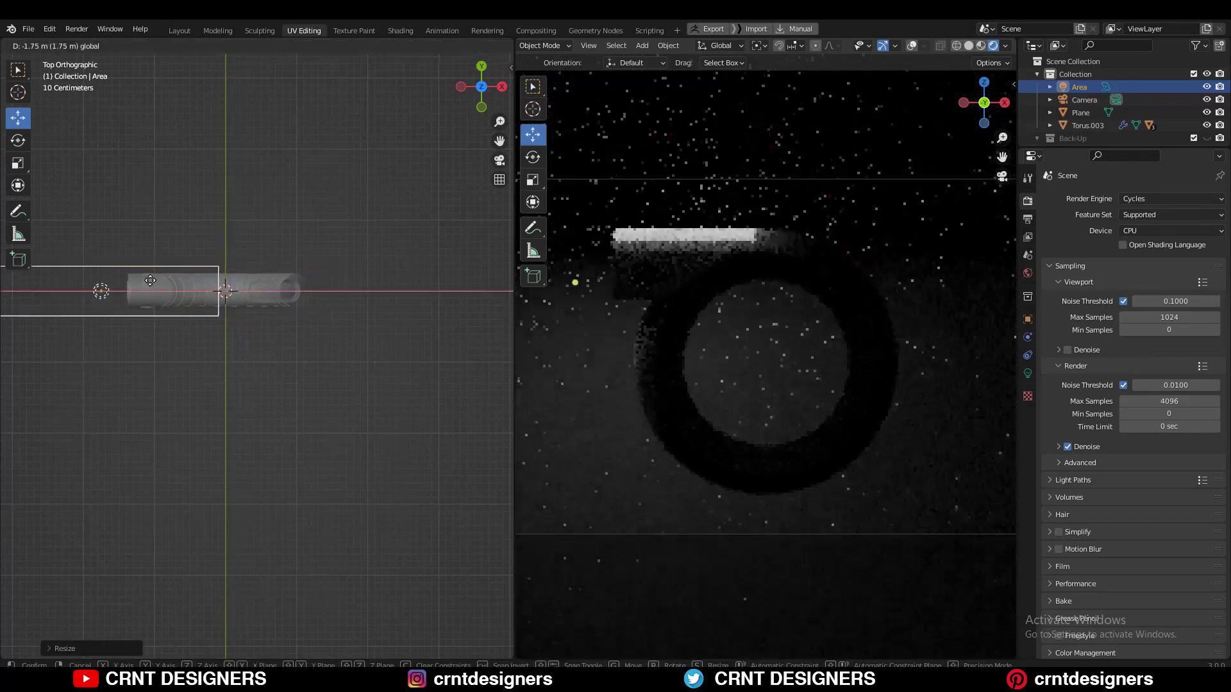
{"action": "left_click", "coordinate": [367, 218]}
{"action": "key", "text": "ctrl+s"}
{"action": "key", "text": "s"}
{"action": "key", "text": "x"}
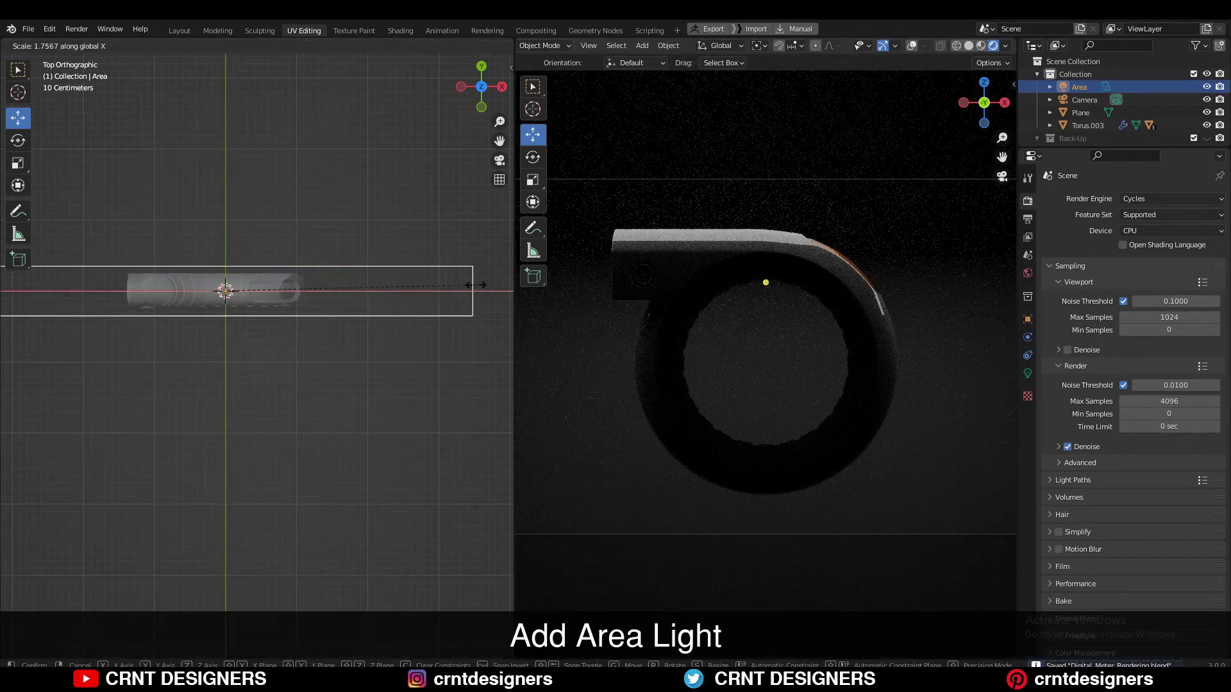
{"action": "right_click", "coordinate": [480, 282]}
{"action": "key", "text": "alt+a"}
{"action": "left_click", "coordinate": [356, 280]}
{"action": "middle_click_drag", "start_coordinate": [356, 280], "coordinate": [289, 237]}
{"action": "scroll", "coordinate": [289, 237], "scroll_direction": "down", "scroll_amount": 3}
{"action": "key", "text": "g"}
{"action": "key", "text": "z"}
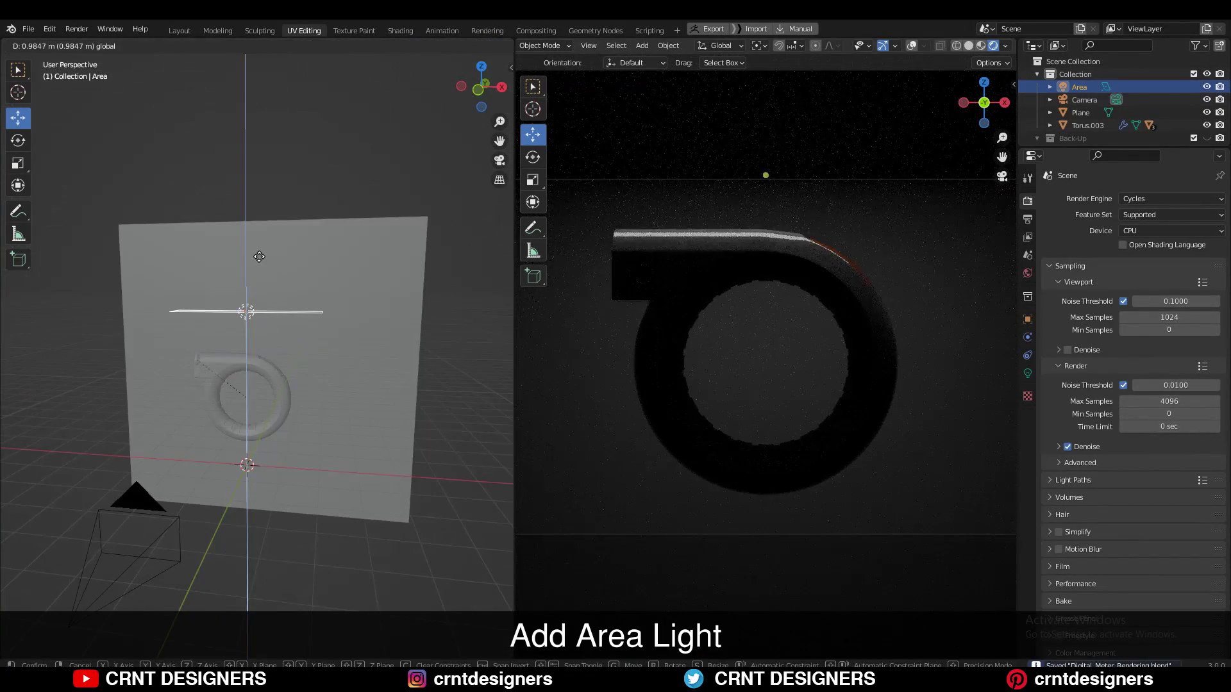
{"action": "right_click", "coordinate": [278, 299]}
{"action": "middle_click_drag", "start_coordinate": [278, 305], "coordinate": [223, 375]}
{"action": "key", "text": "s"}
{"action": "key", "text": "y"}
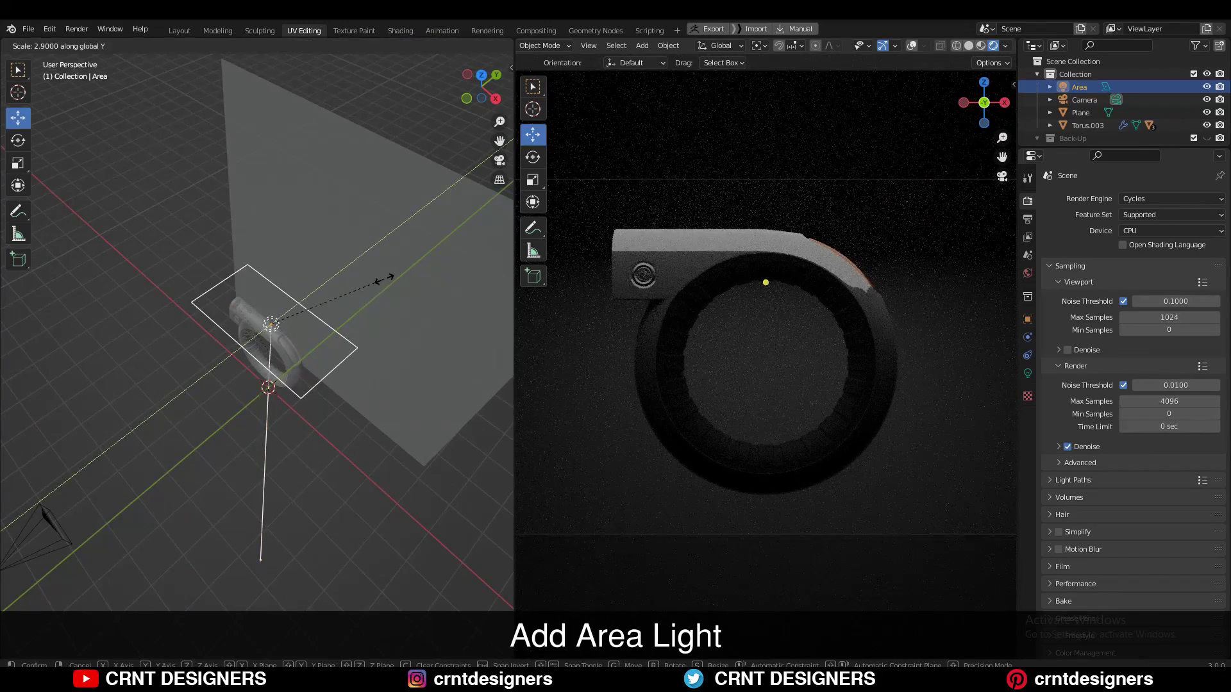
{"action": "right_click", "coordinate": [384, 280]}
{"action": "scroll", "coordinate": [385, 279], "scroll_direction": "up", "scroll_amount": 2}
{"action": "key", "text": "s"}
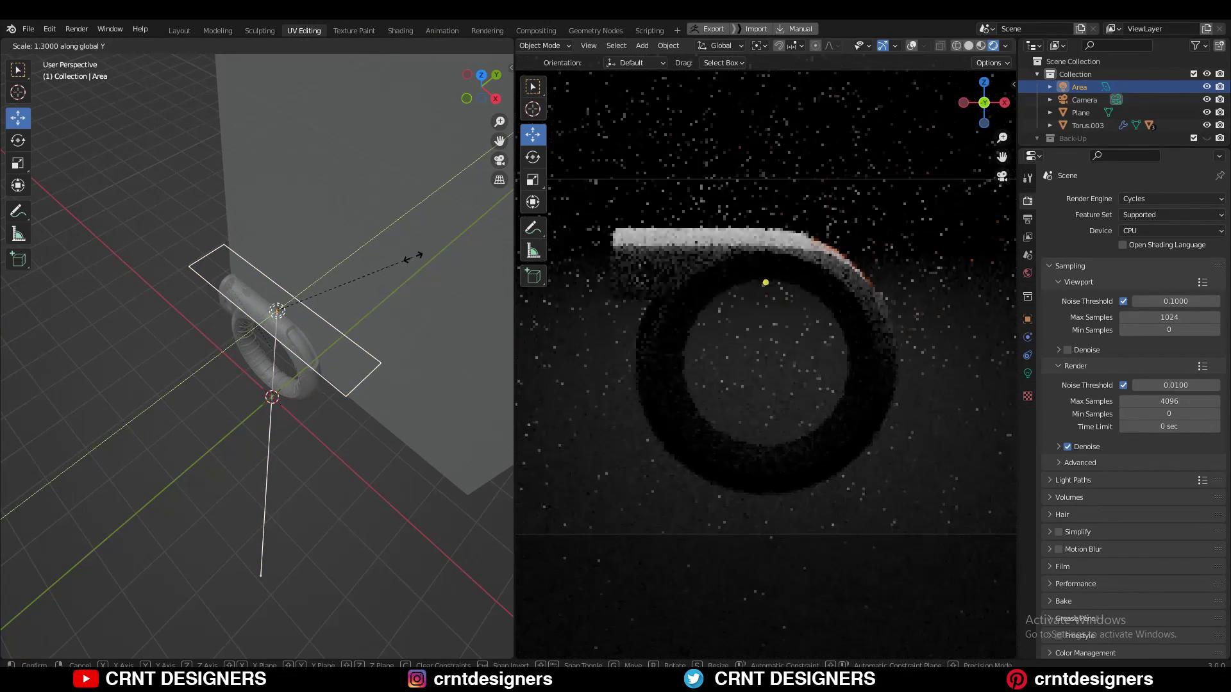
{"action": "right_click", "coordinate": [396, 256]}
Step: Fine-tune the scale of the area light above the ring along X
{"action": "key", "text": "s"}
{"action": "key", "text": "x"}
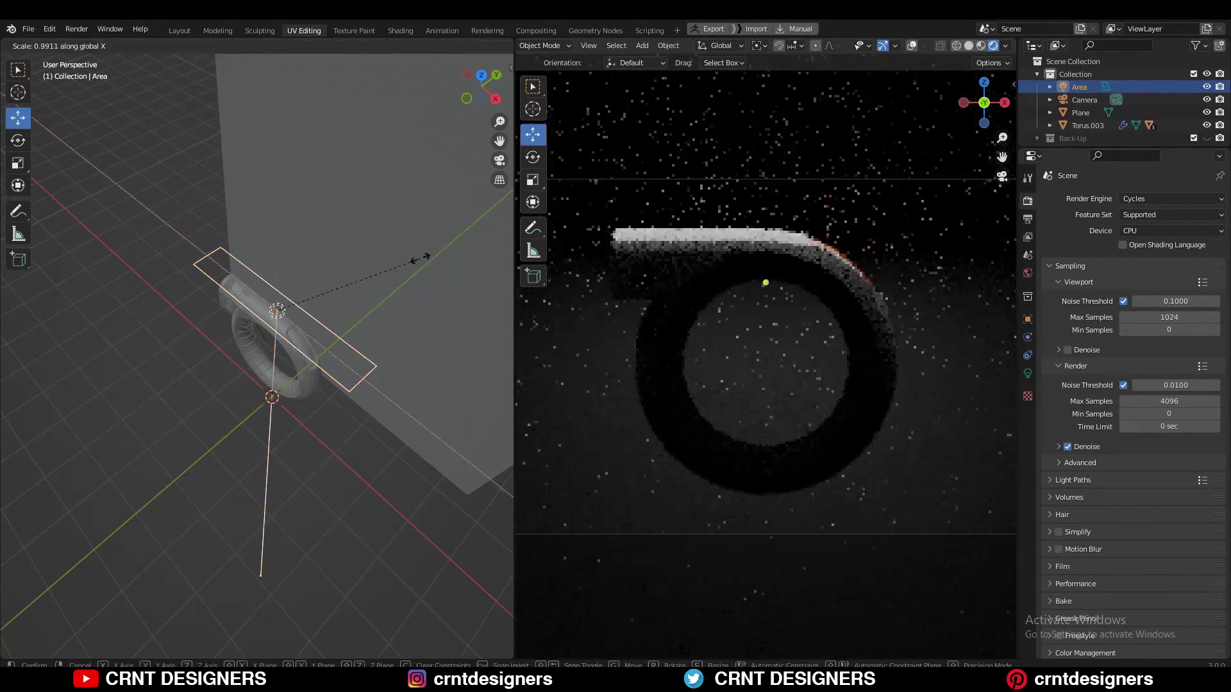
{"action": "left_click", "coordinate": [341, 293]}
Step: Duplicate the area light above the ring in the front view and rotate the copy upright
{"action": "middle_click_drag", "start_coordinate": [301, 338], "coordinate": [376, 263]}
{"action": "left_click", "coordinate": [479, 84]}
{"action": "scroll", "coordinate": [369, 221], "scroll_direction": "down", "scroll_amount": 3}
{"action": "key", "text": "shift+d"}
{"action": "right_click", "coordinate": [372, 302]}
{"action": "key", "text": "r"}
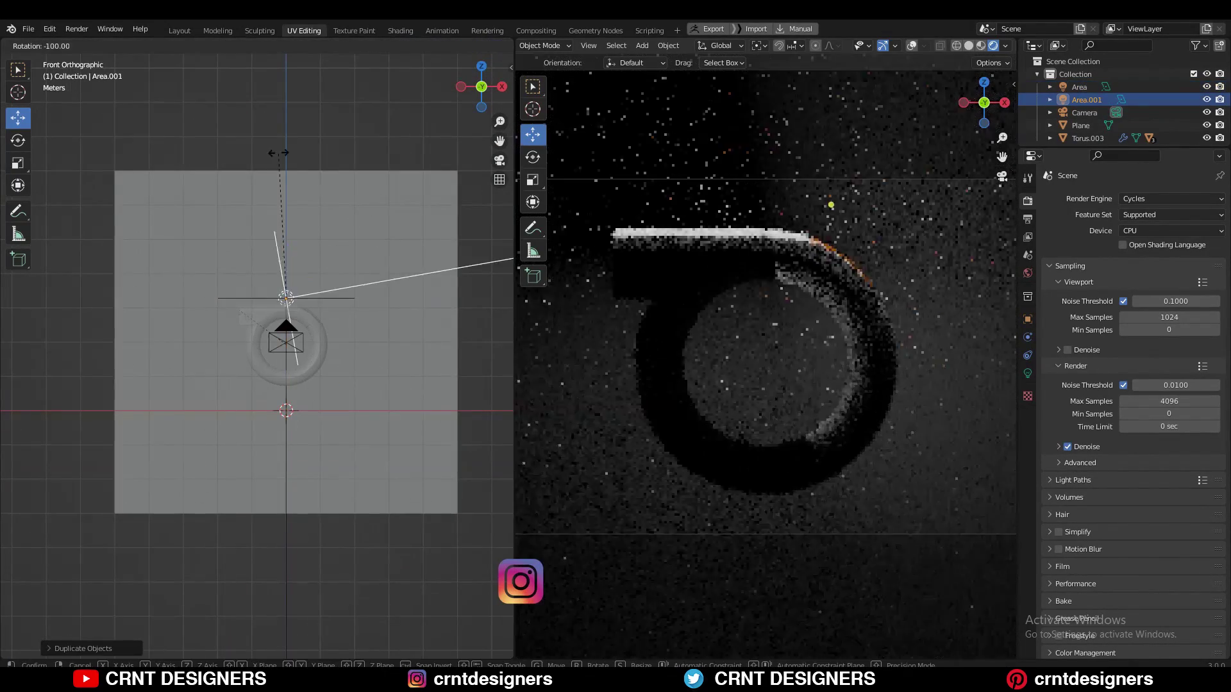
{"action": "left_click", "coordinate": [288, 154]}
Step: Move the upright area light to the left side of the ring and lower it to the ring's mid-height
{"action": "left_click_drag", "start_coordinate": [323, 295], "coordinate": [221, 297]}
{"action": "left_click_drag", "start_coordinate": [185, 252], "coordinate": [187, 295]}
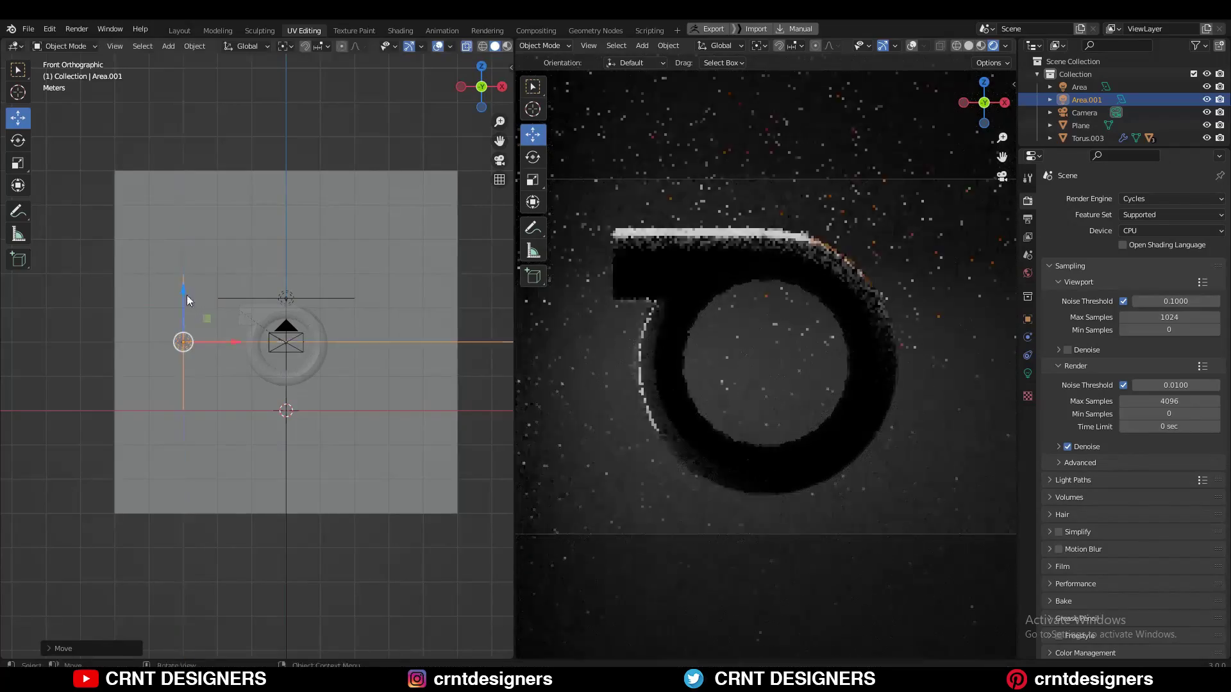
{"action": "scroll", "coordinate": [228, 318], "scroll_direction": "up", "scroll_amount": 3}
{"action": "middle_click_drag", "start_coordinate": [232, 323], "coordinate": [268, 198], "text": "shift"}
{"action": "key", "text": "z"}
{"action": "left_click", "coordinate": [246, 210]}
{"action": "left_click_drag", "start_coordinate": [169, 165], "coordinate": [175, 180]}
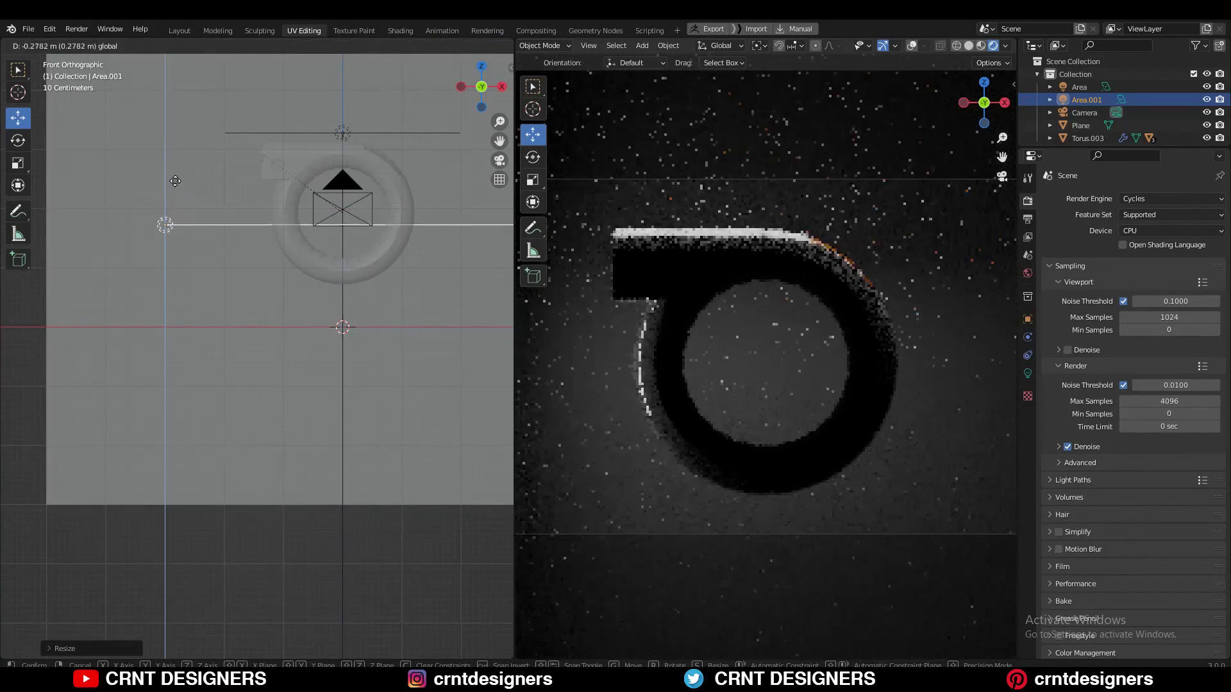
Step: Scale the left area light along Z so it is slightly taller than the ring
{"action": "left_click", "coordinate": [323, 190]}
{"action": "key", "text": "s"}
{"action": "key", "text": "z"}
{"action": "left_click", "coordinate": [331, 205]}
Step: Widen the left area light along Y in the side view, adjust its height along Z and save the file
{"action": "key", "text": "ctrl+KP_3"}
{"action": "scroll", "coordinate": [363, 213], "scroll_direction": "up", "scroll_amount": 2}
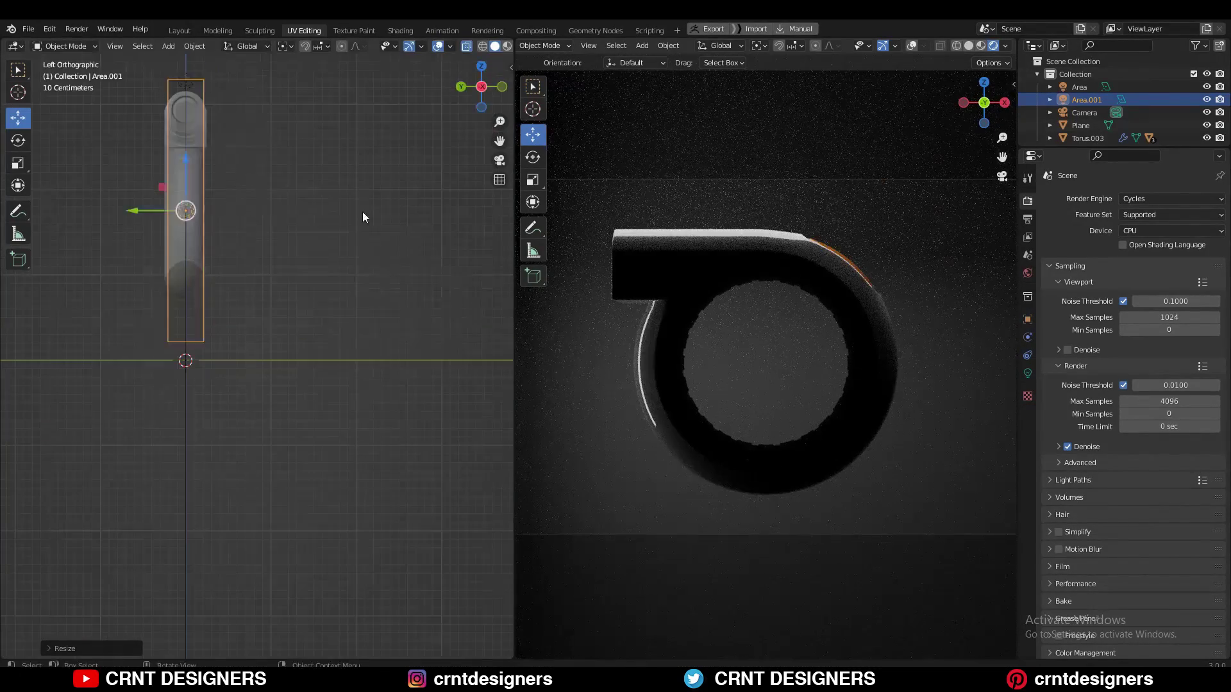
{"action": "key", "text": "s"}
{"action": "key", "text": "y"}
{"action": "left_click", "coordinate": [510, 192]}
{"action": "left_click_drag", "start_coordinate": [186, 161], "coordinate": [186, 145]}
{"action": "middle_click_drag", "start_coordinate": [265, 134], "coordinate": [177, 160]}
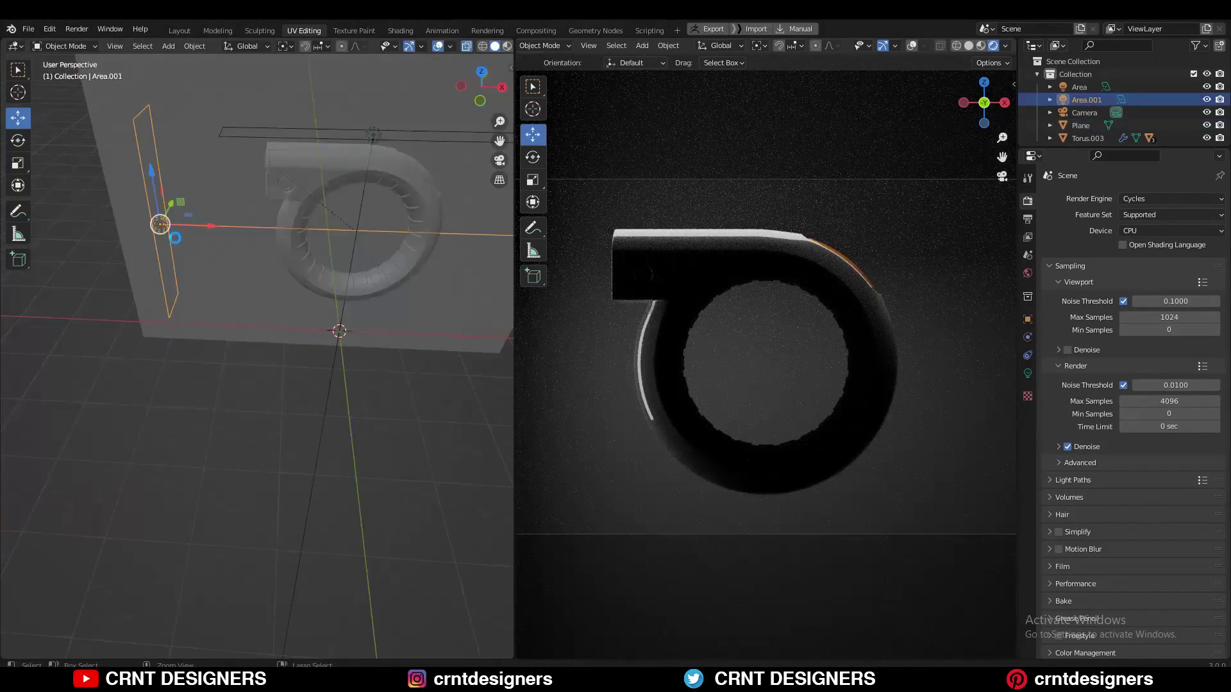
{"action": "key", "text": "ctrl+s"}
Step: Duplicate the left area light and rotate the copy about the 3D cursor to the opposite side of the ring
{"action": "key", "text": "KP_7"}
{"action": "scroll", "coordinate": [320, 231], "scroll_direction": "down", "scroll_amount": 5}
{"action": "key", "text": "shift+d"}
{"action": "right_click", "coordinate": [328, 228]}
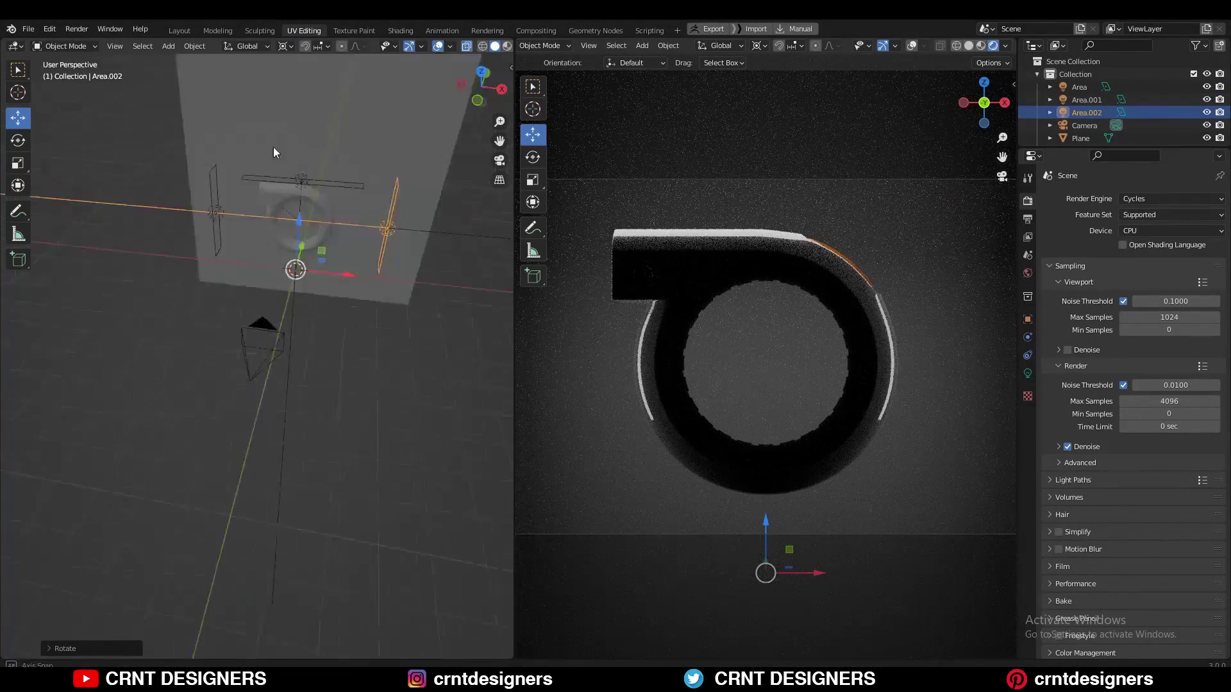
Step: Duplicate the right area light and rotate the copy 90° about its own center so it lies horizontal
{"action": "left_click", "coordinate": [285, 46]}
{"action": "left_click", "coordinate": [309, 61]}
{"action": "middle_click_drag", "start_coordinate": [336, 231], "coordinate": [318, 229], "text": "shift"}
{"action": "type", "text": "r90"}
{"action": "key", "text": "Return"}
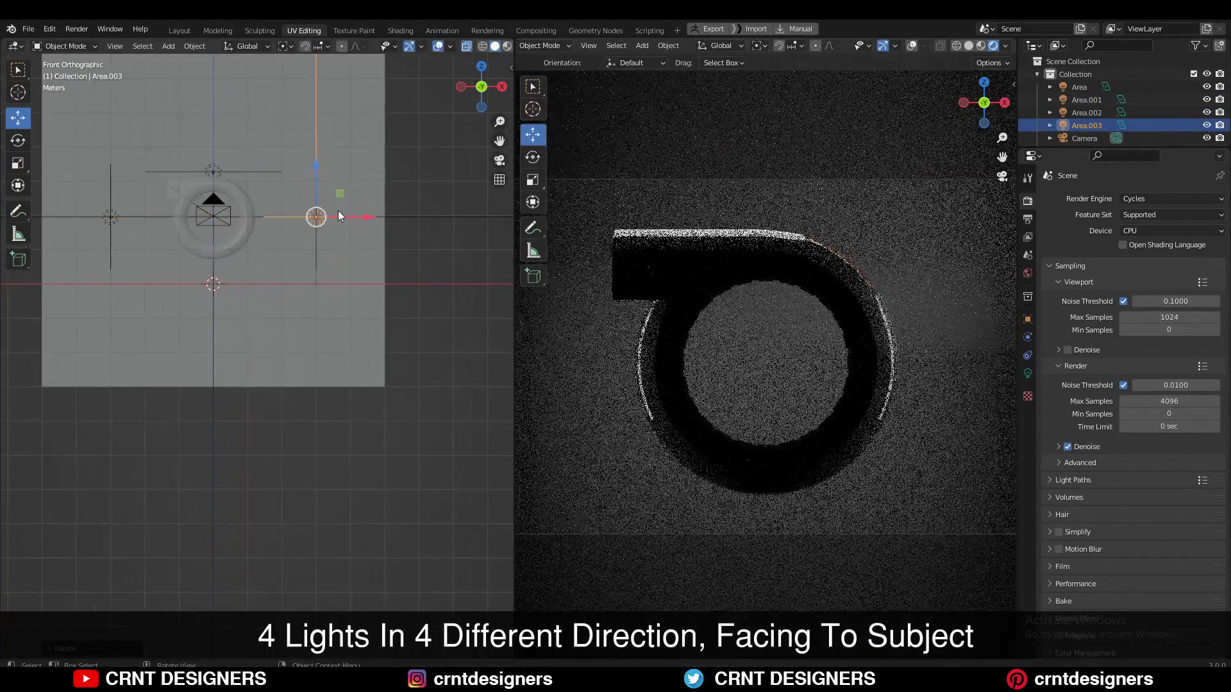
Step: Place the horizontal area light below the ring and widen it along X to match the top light
{"action": "key", "text": "g"}
{"action": "key", "text": "s"}
{"action": "key", "text": "x"}
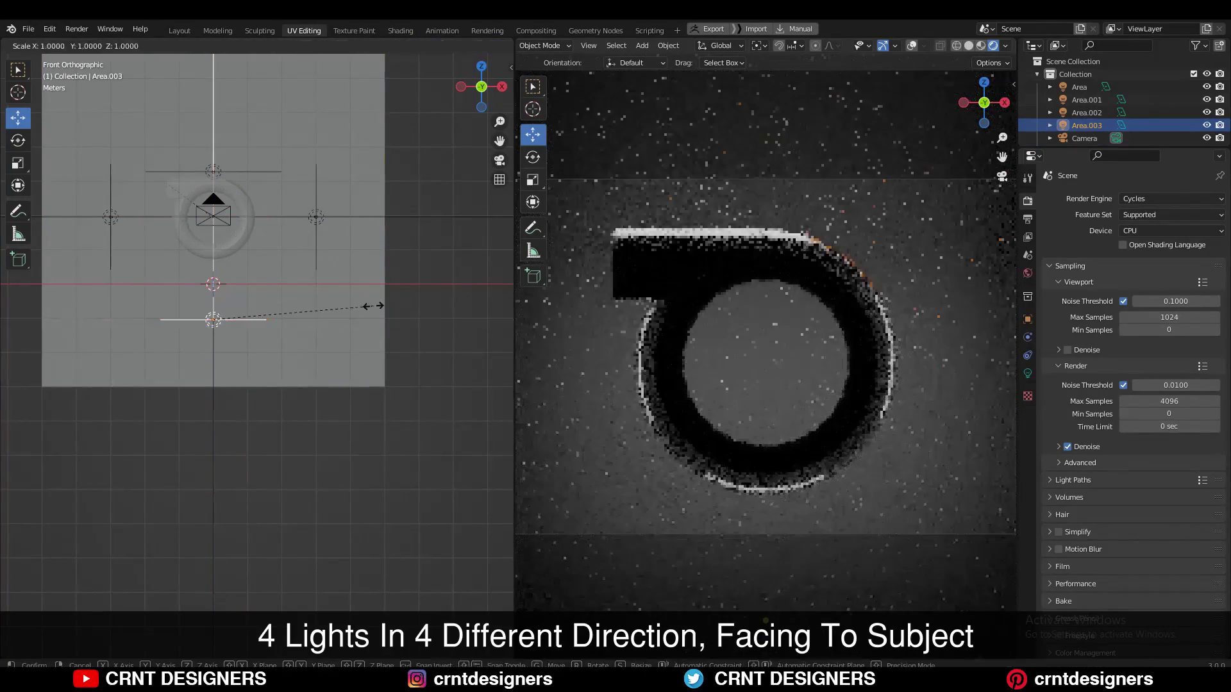
Step: Lengthen the left and right area lights together along Z to about the length of the top light
{"action": "left_click", "coordinate": [110, 217]}
{"action": "left_click", "coordinate": [315, 217], "text": "shift"}
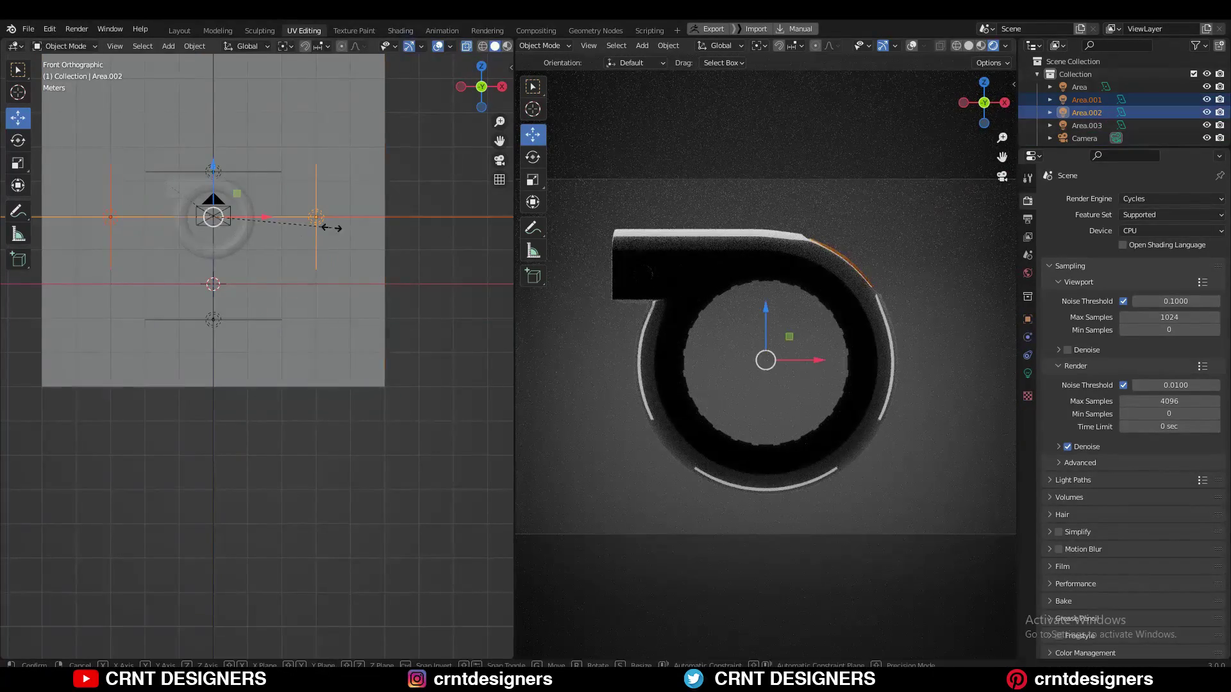
{"action": "key", "text": "s"}
{"action": "key", "text": "z"}
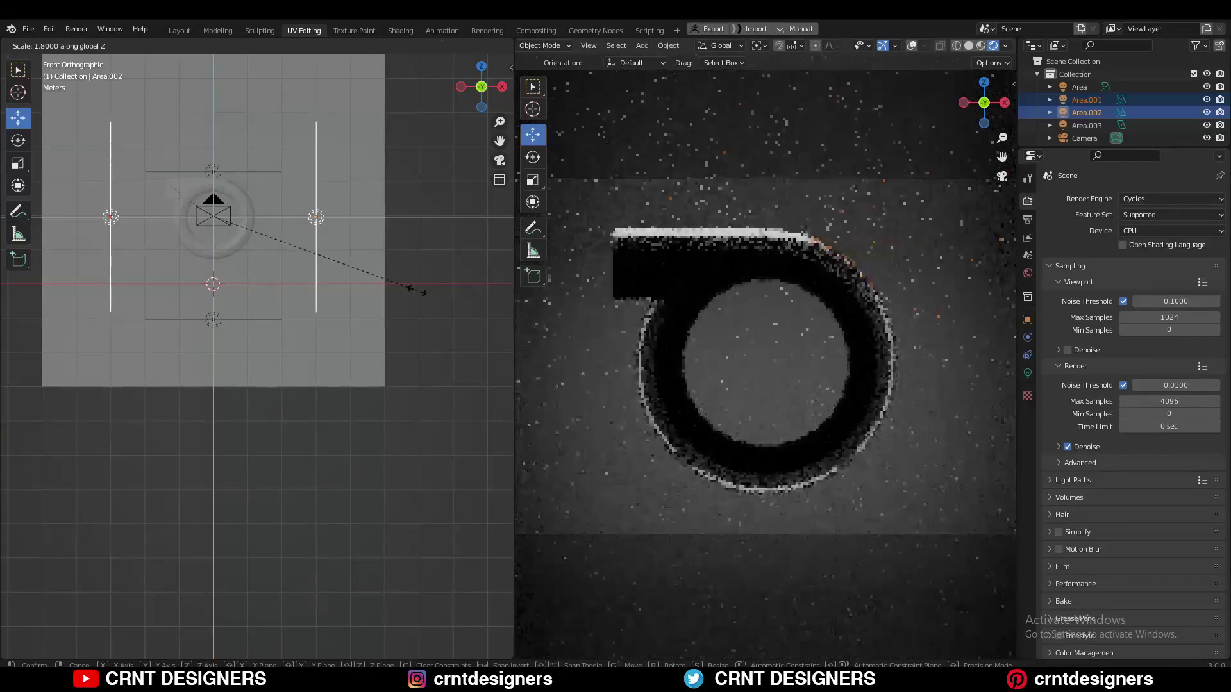
{"action": "left_click", "coordinate": [337, 318]}
{"action": "key", "text": "g"}
{"action": "key", "text": "z"}
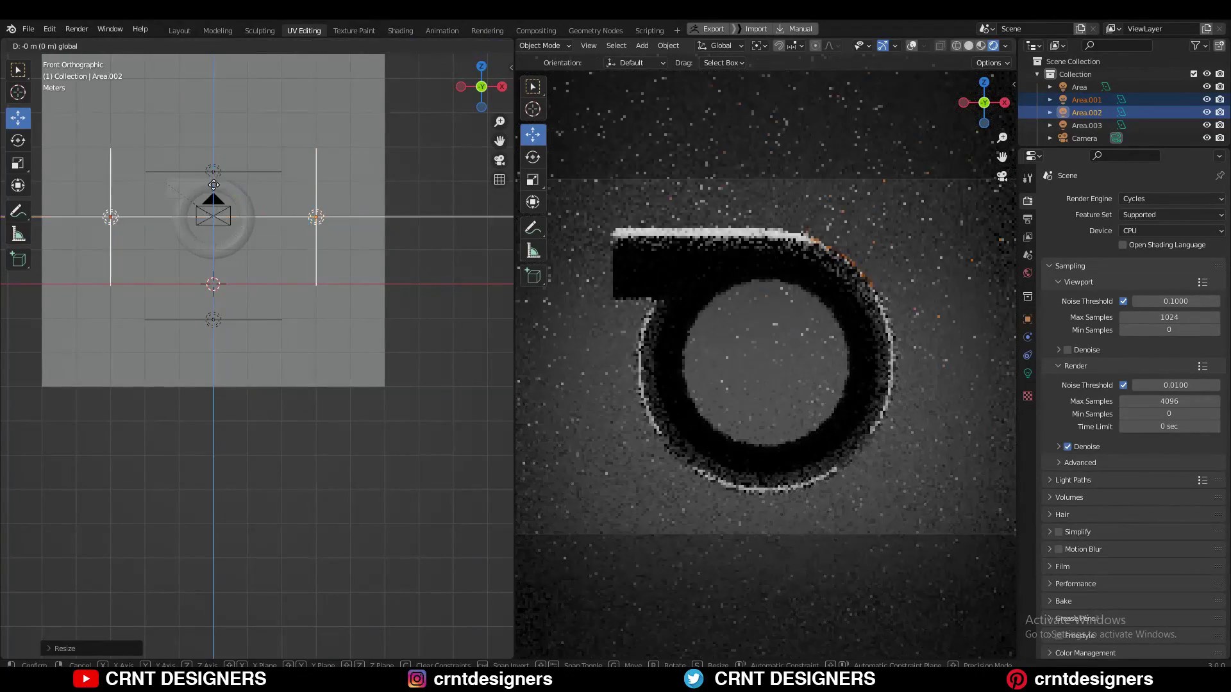
{"action": "key", "text": "Escape"}
Step: Widen the bottom area light along X so it spans the gap between the two side lights
{"action": "left_click", "coordinate": [281, 320]}
{"action": "key", "text": "s"}
{"action": "key", "text": "x"}
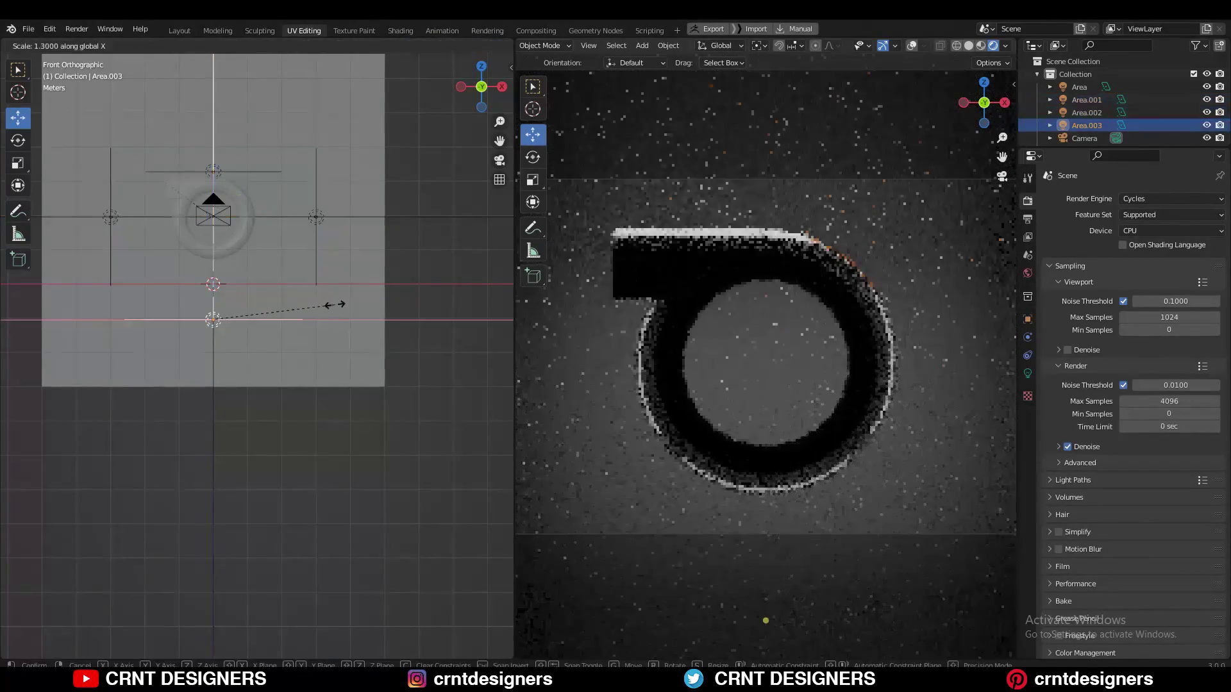
{"action": "left_click", "coordinate": [360, 300]}
Step: Lengthen both side area lights along Z by about 1.3 and lower them until they meet the bottom light
{"action": "left_click", "coordinate": [315, 218]}
{"action": "left_click", "coordinate": [314, 218]}
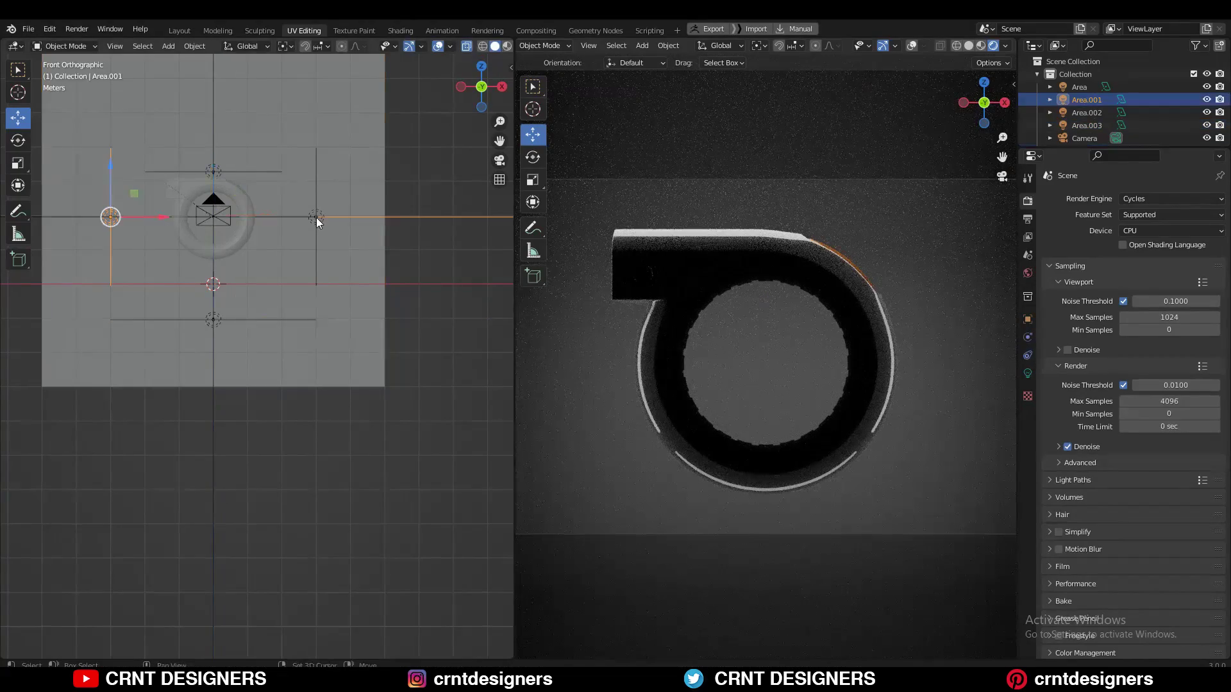
{"action": "left_click", "coordinate": [317, 211], "text": "shift"}
{"action": "key", "text": "s"}
{"action": "key", "text": "z"}
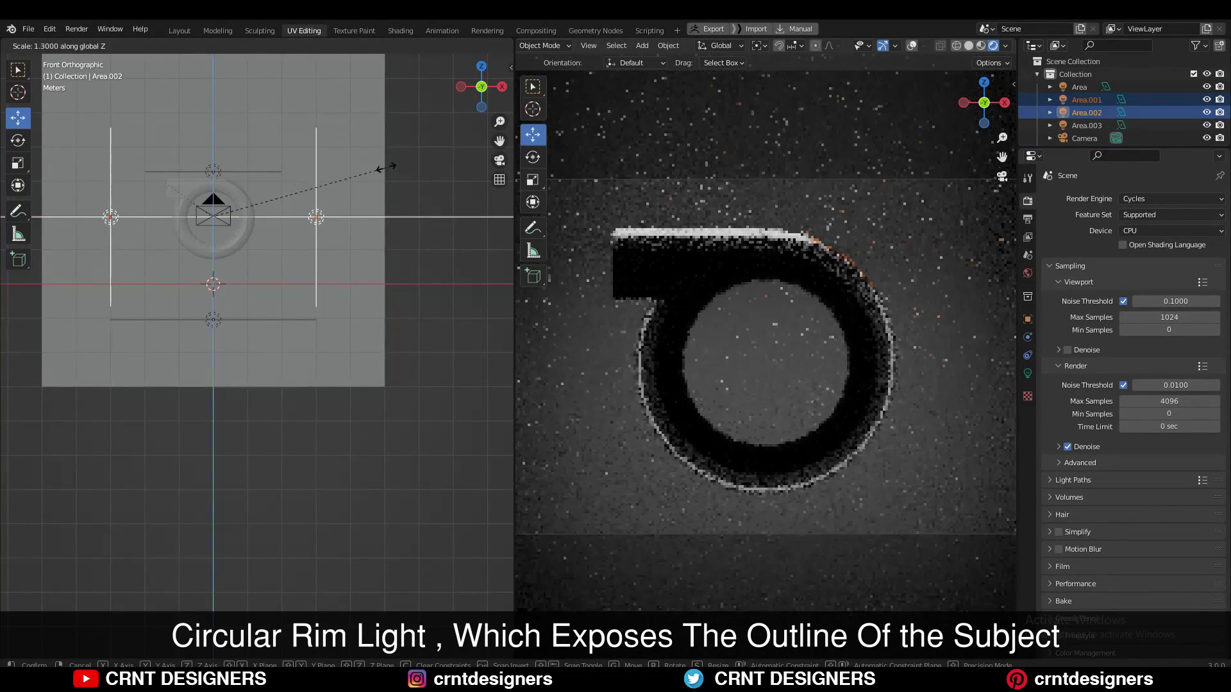
{"action": "left_click", "coordinate": [386, 169]}
{"action": "key", "text": "g"}
{"action": "key", "text": "z"}
{"action": "left_click", "coordinate": [324, 350]}
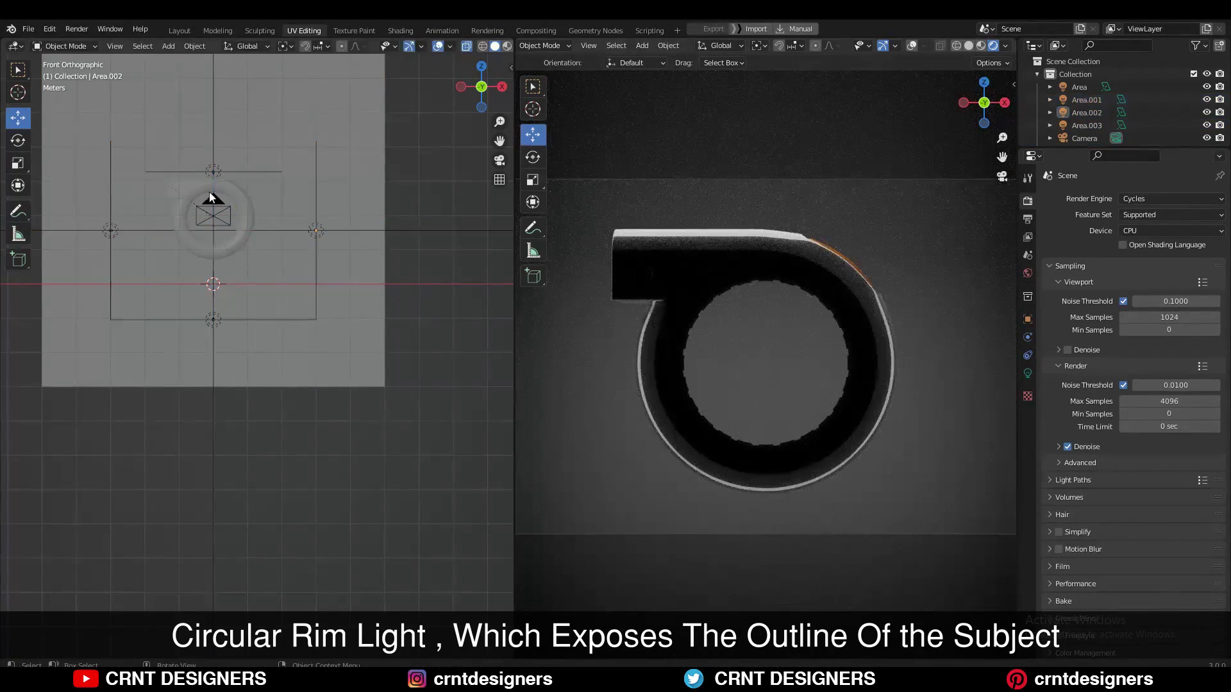
Step: Scale the left, right and bottom area lights together along Y in the side view
{"action": "middle_click_drag", "start_coordinate": [69, 192], "coordinate": [266, 191]}
{"action": "left_click", "coordinate": [265, 307]}
{"action": "left_click", "coordinate": [233, 186], "text": "shift"}
{"action": "key", "text": "s"}
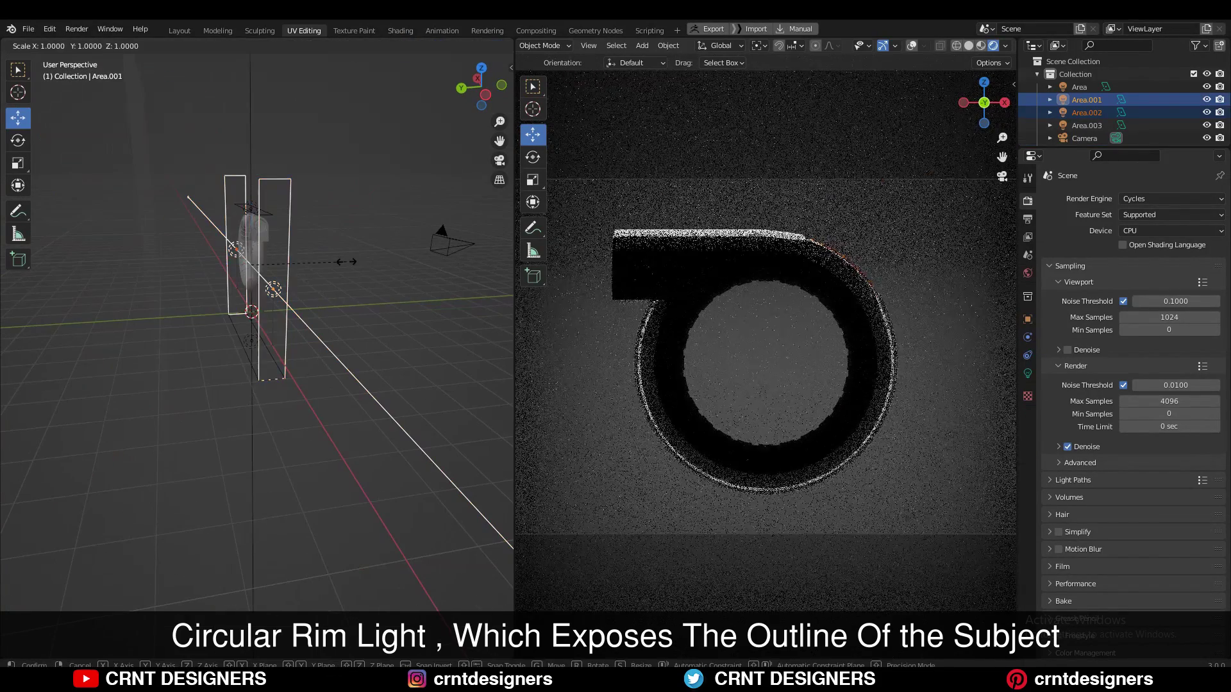
{"action": "key", "text": "y"}
{"action": "left_click", "coordinate": [473, 253]}
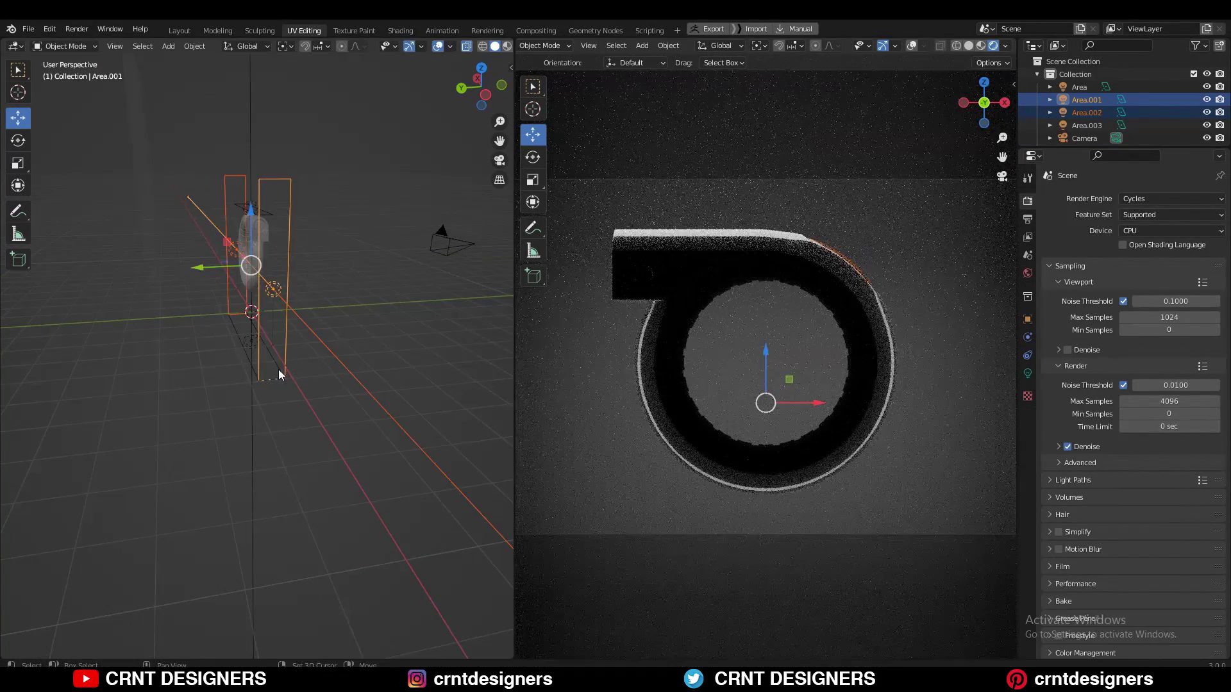
{"action": "left_click", "coordinate": [281, 375], "text": "shift"}
{"action": "key", "text": "ctrl+KP_3"}
{"action": "key", "text": "s"}
{"action": "key", "text": "y"}
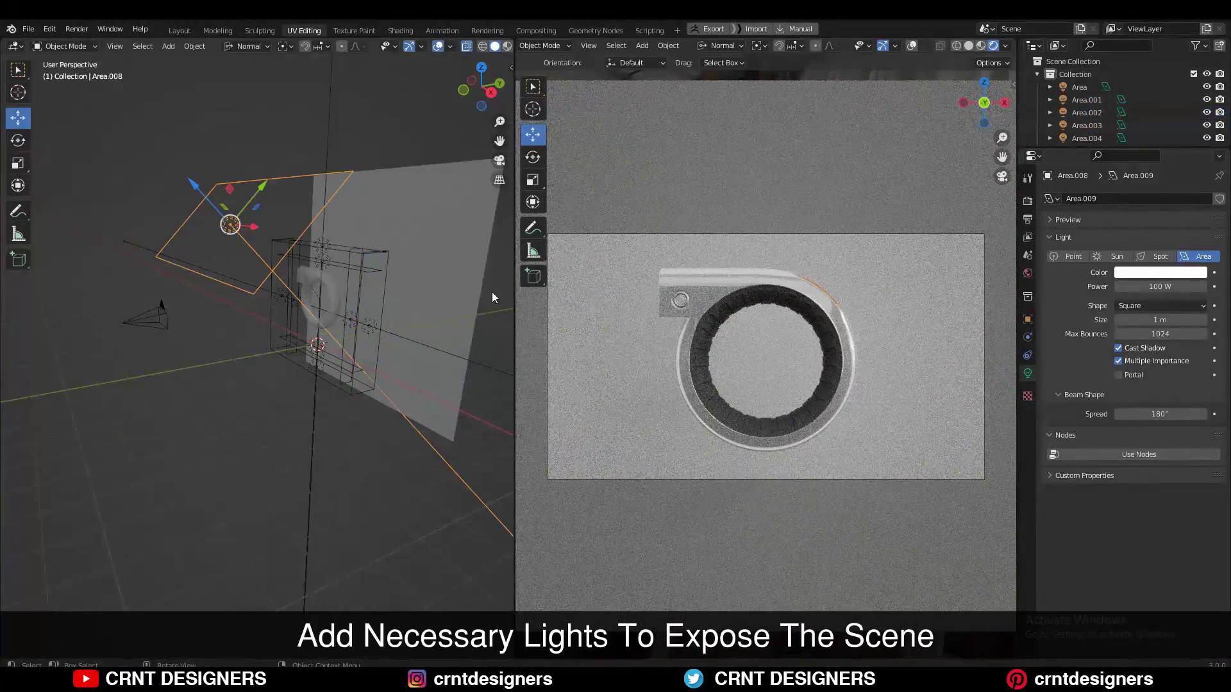
Step: Add another area light, rotate it 90° in the side view and move it along Z
{"action": "key", "text": "shift+a"}
{"action": "mouse_move", "coordinate": [301, 239]}
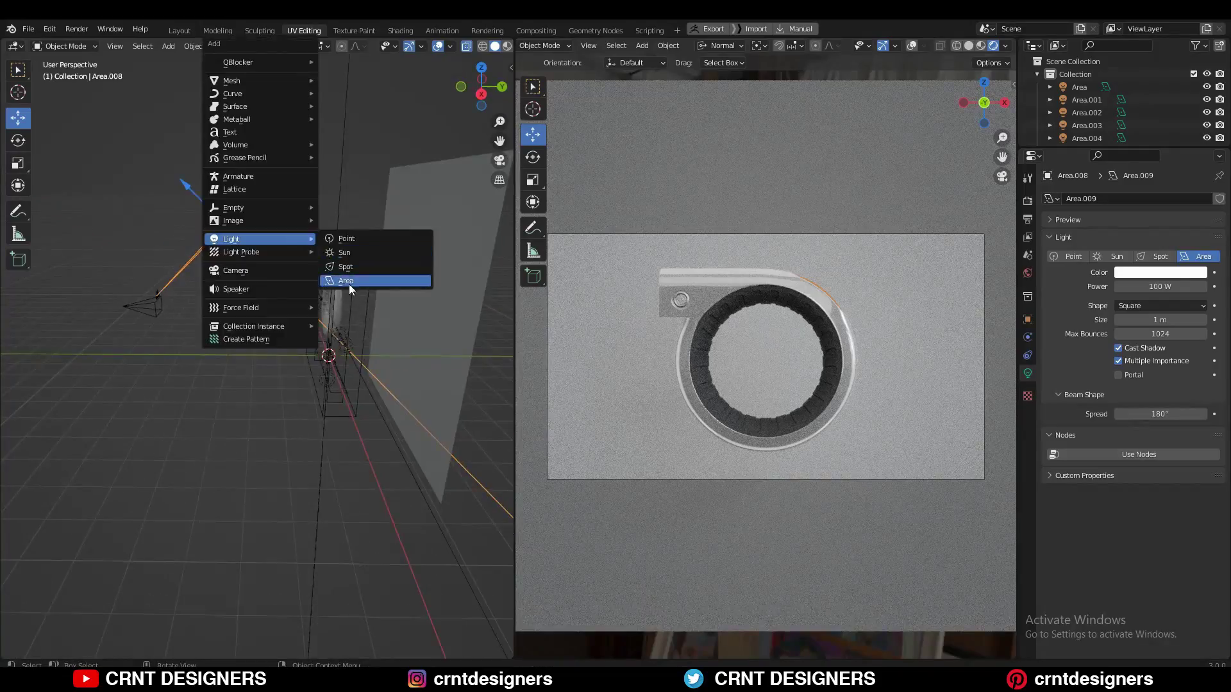
{"action": "left_click", "coordinate": [349, 283]}
{"action": "left_click", "coordinate": [481, 94]}
{"action": "type", "text": "r90"}
{"action": "left_click", "coordinate": [366, 390]}
{"action": "key", "text": "g"}
{"action": "key", "text": "z"}
{"action": "left_click", "coordinate": [374, 296]}
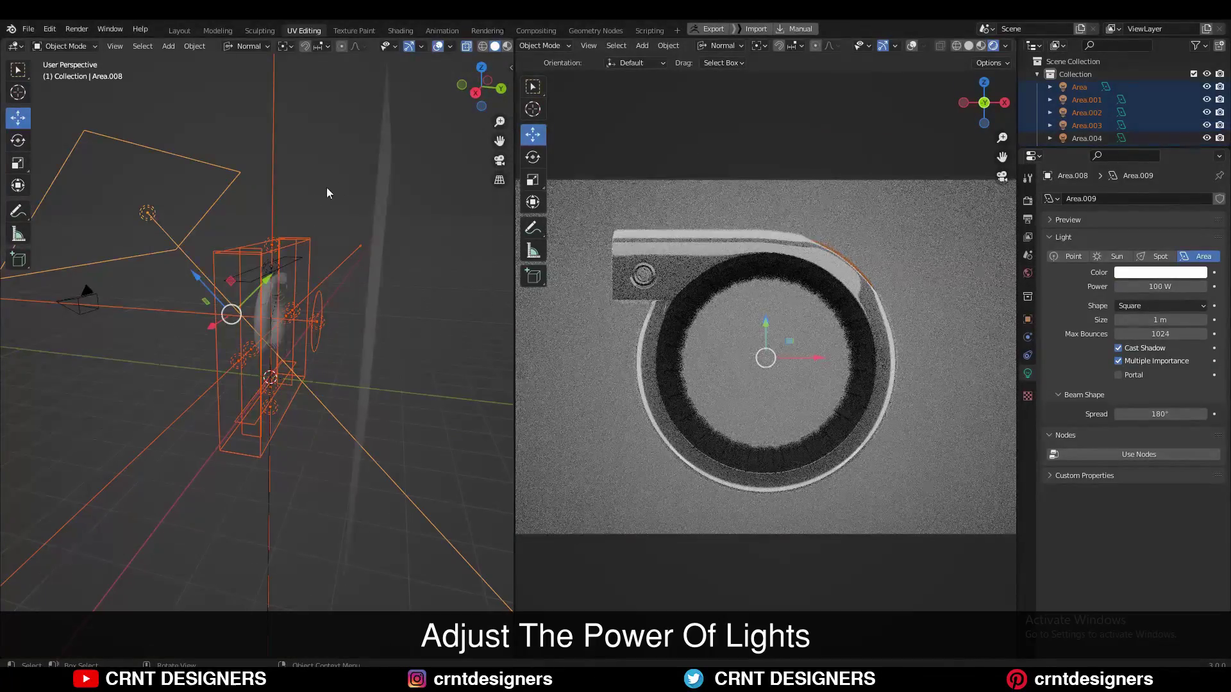
Step: Adjust the power of the selected area lights
{"action": "right_click", "coordinate": [300, 186]}
{"action": "left_click", "coordinate": [299, 186]}
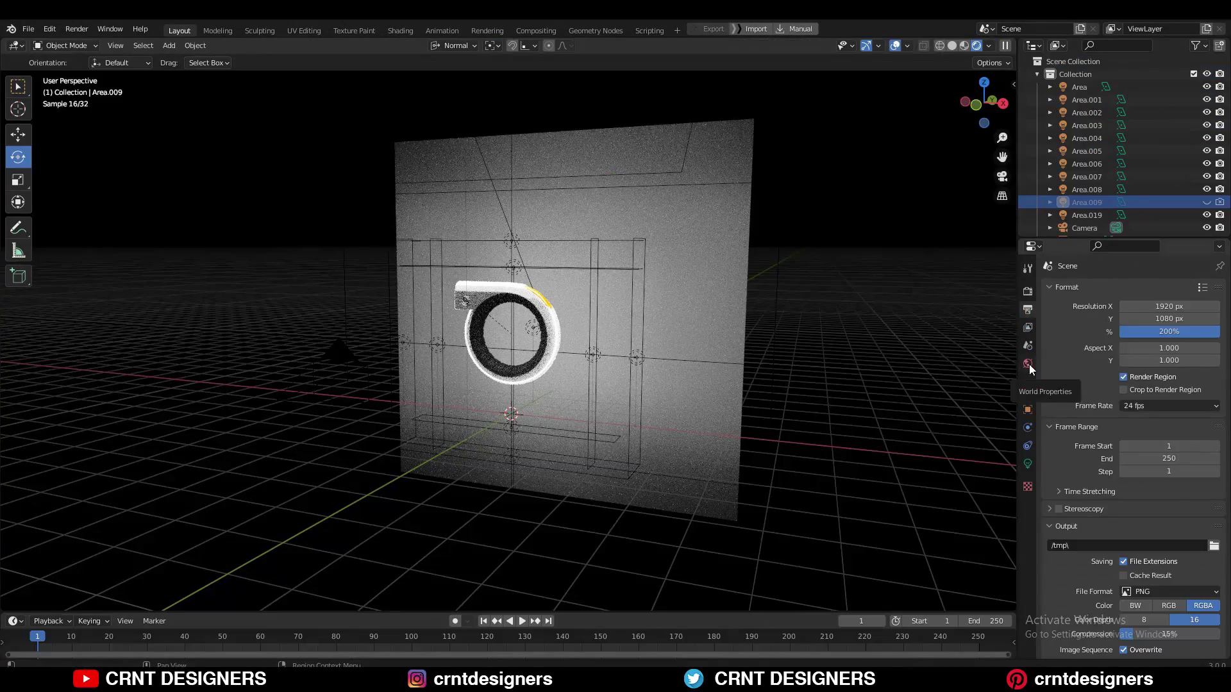
Step: Examine the world environment strength and the arrangement of the area lights, toggling the lights' visibility
{"action": "left_click", "coordinate": [1028, 365]}
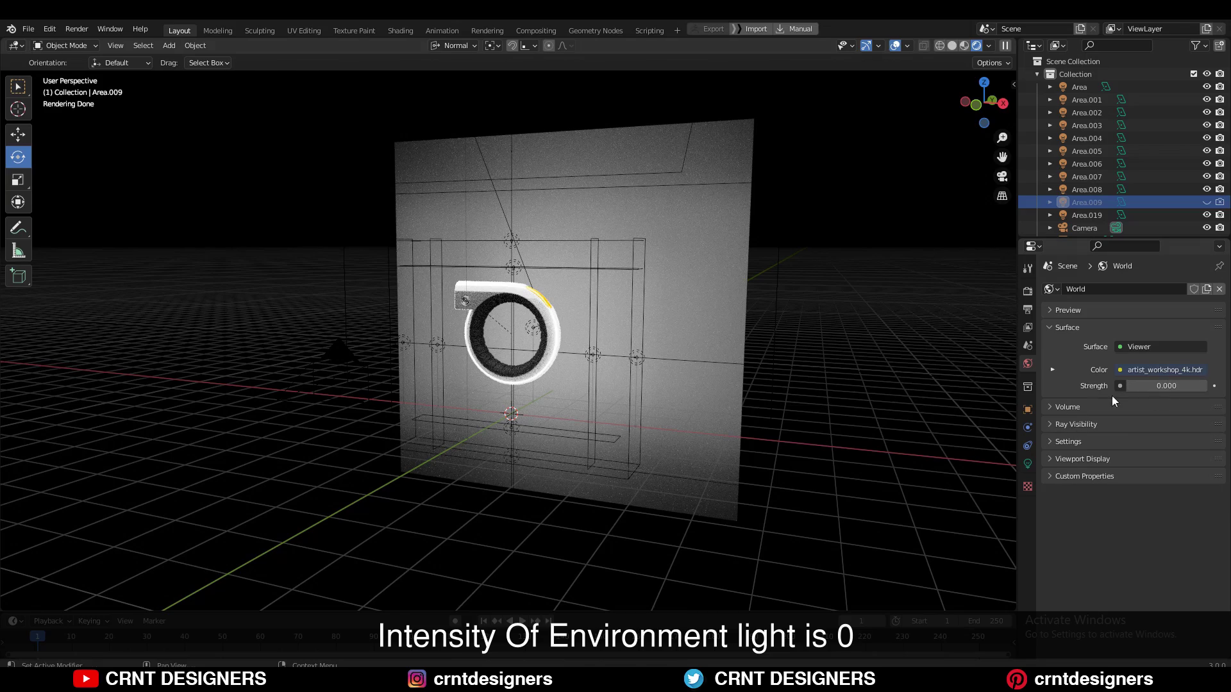
{"action": "left_click", "coordinate": [1087, 164]}
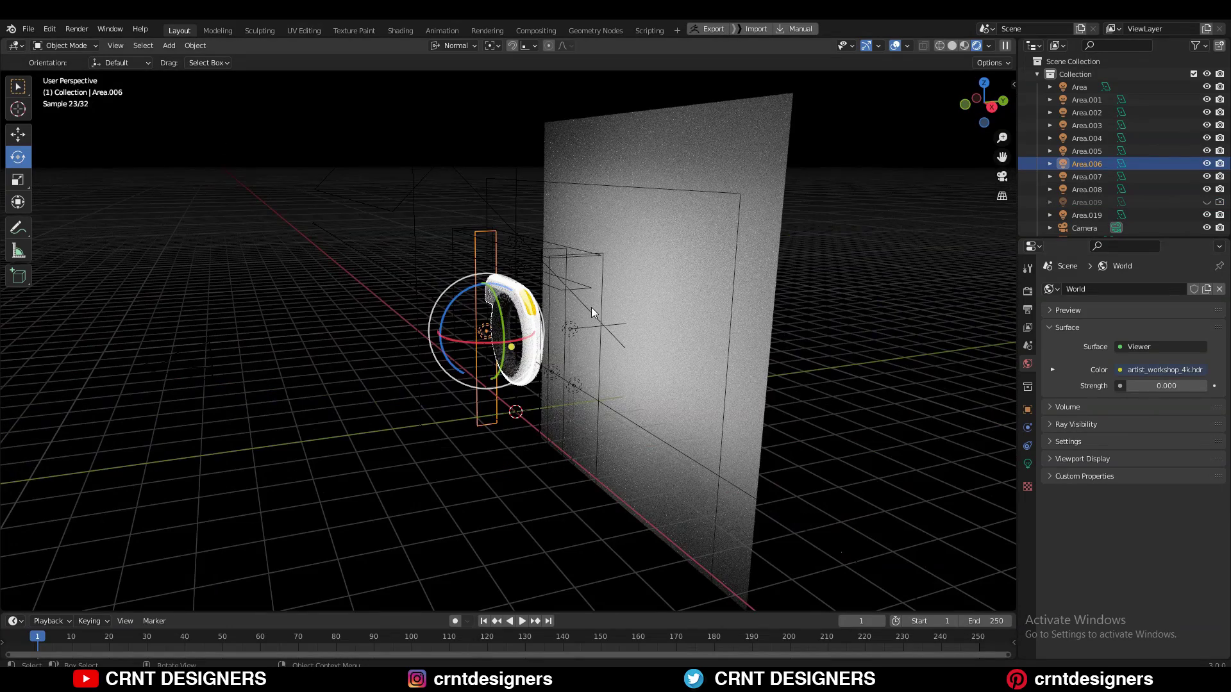
{"action": "middle_click_drag", "start_coordinate": [591, 306], "coordinate": [616, 301]}
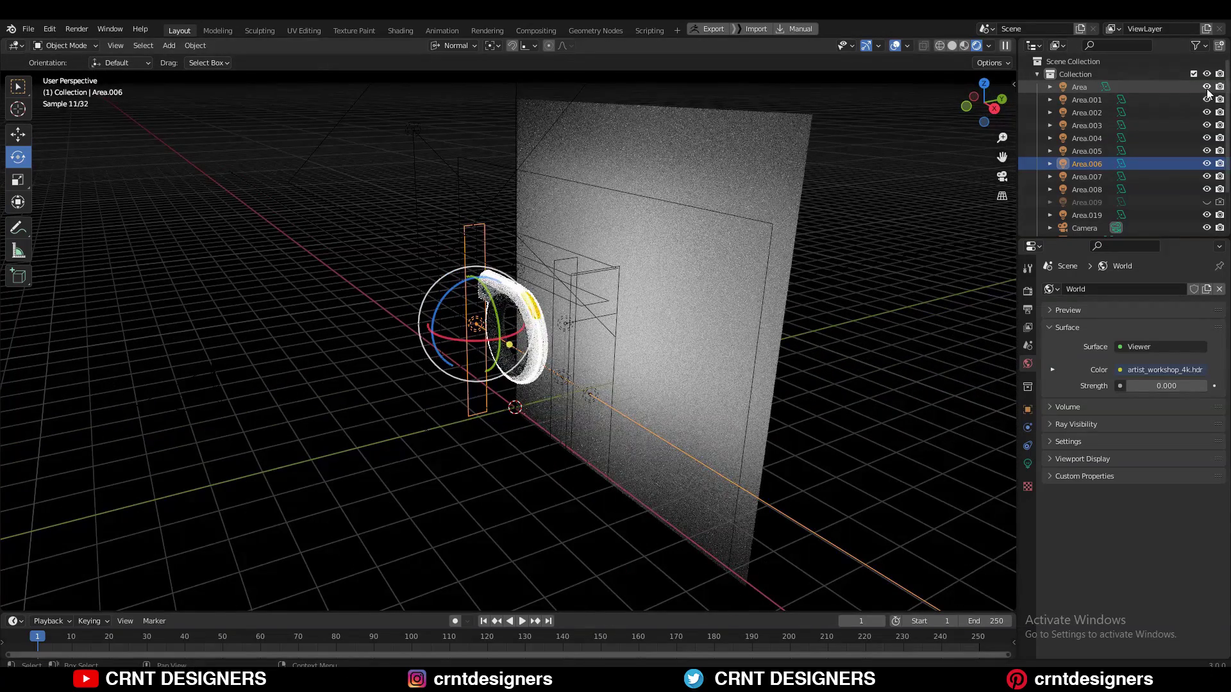
{"action": "left_click_drag", "start_coordinate": [1208, 92], "coordinate": [1227, 219]}
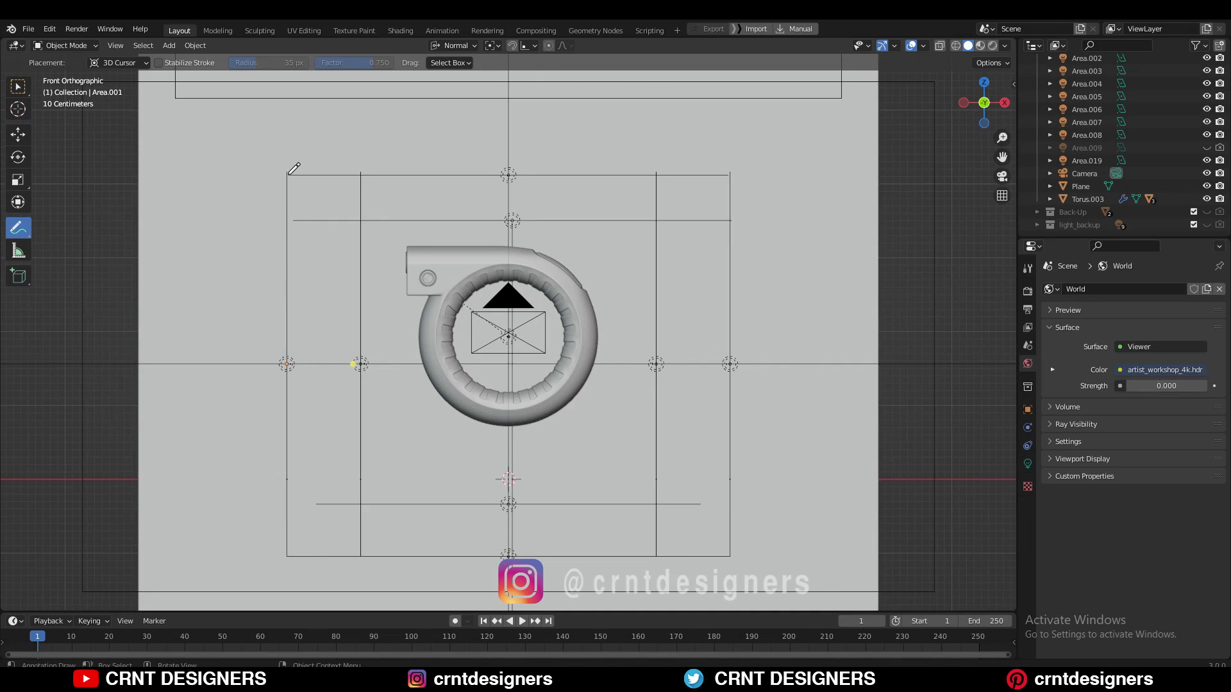
Step: Sketch annotation lines along the outer frame of area lights and from the lights toward the ring's center
{"action": "left_click_drag", "start_coordinate": [289, 173], "coordinate": [351, 172]}
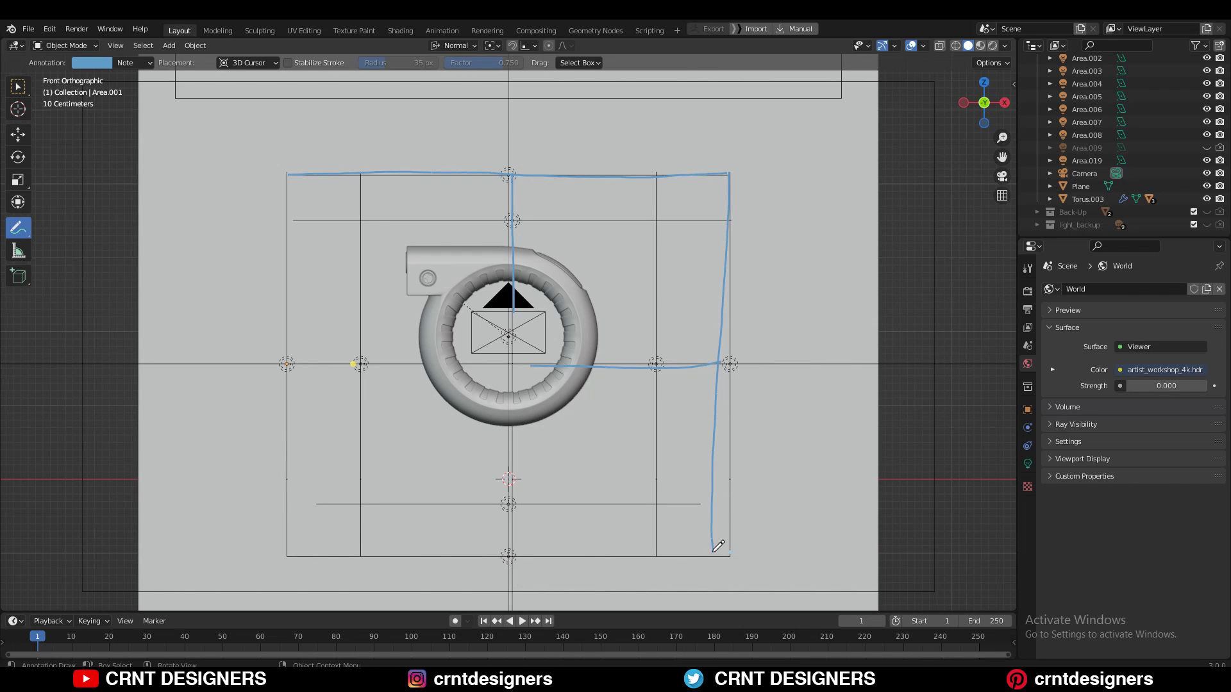
{"action": "left_click_drag", "start_coordinate": [498, 406], "coordinate": [492, 385]}
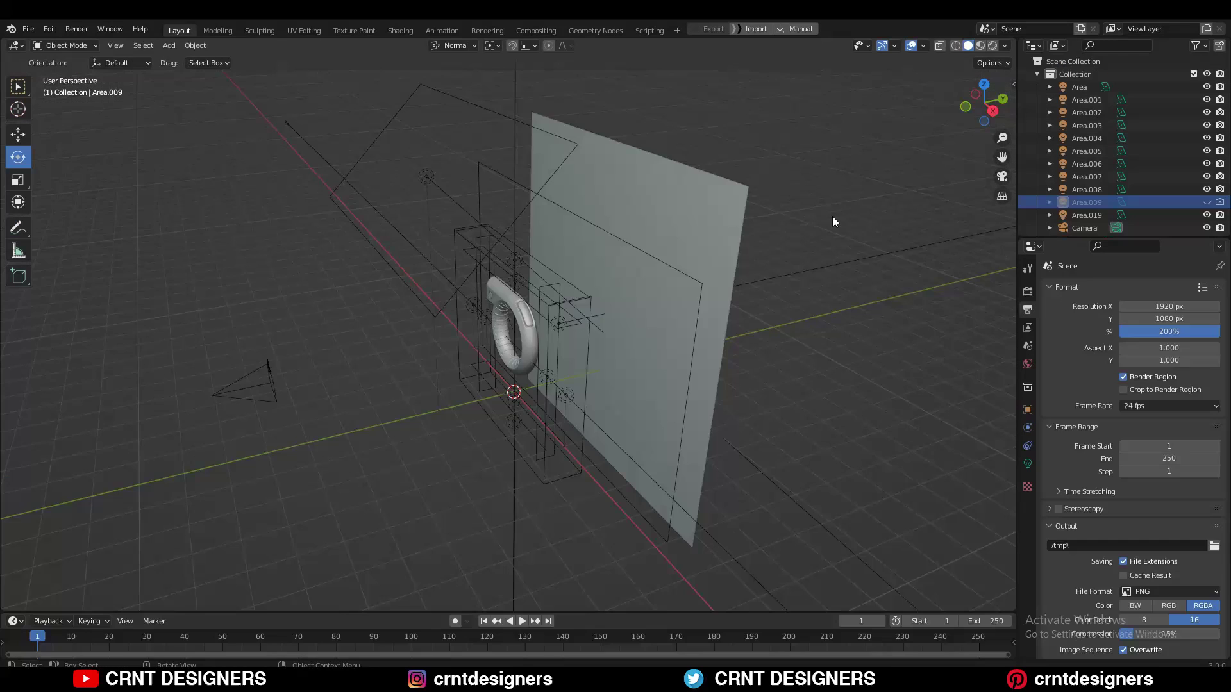
{"action": "scroll", "coordinate": [834, 217], "scroll_direction": "up", "scroll_amount": 3}
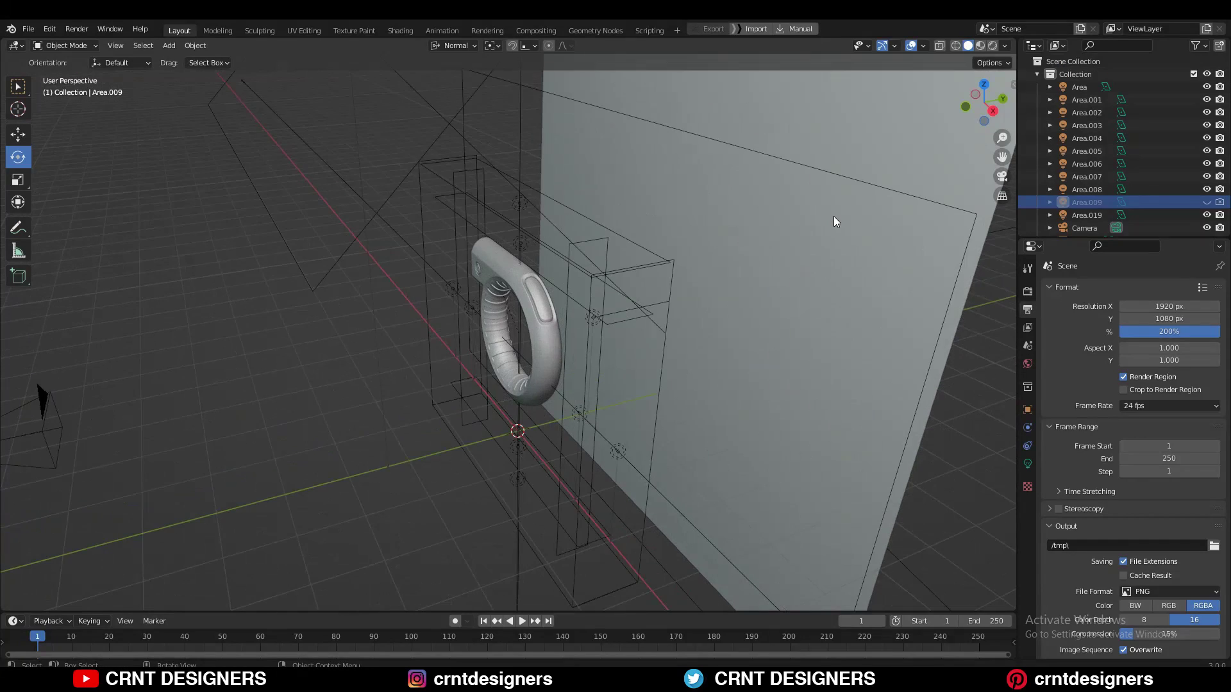